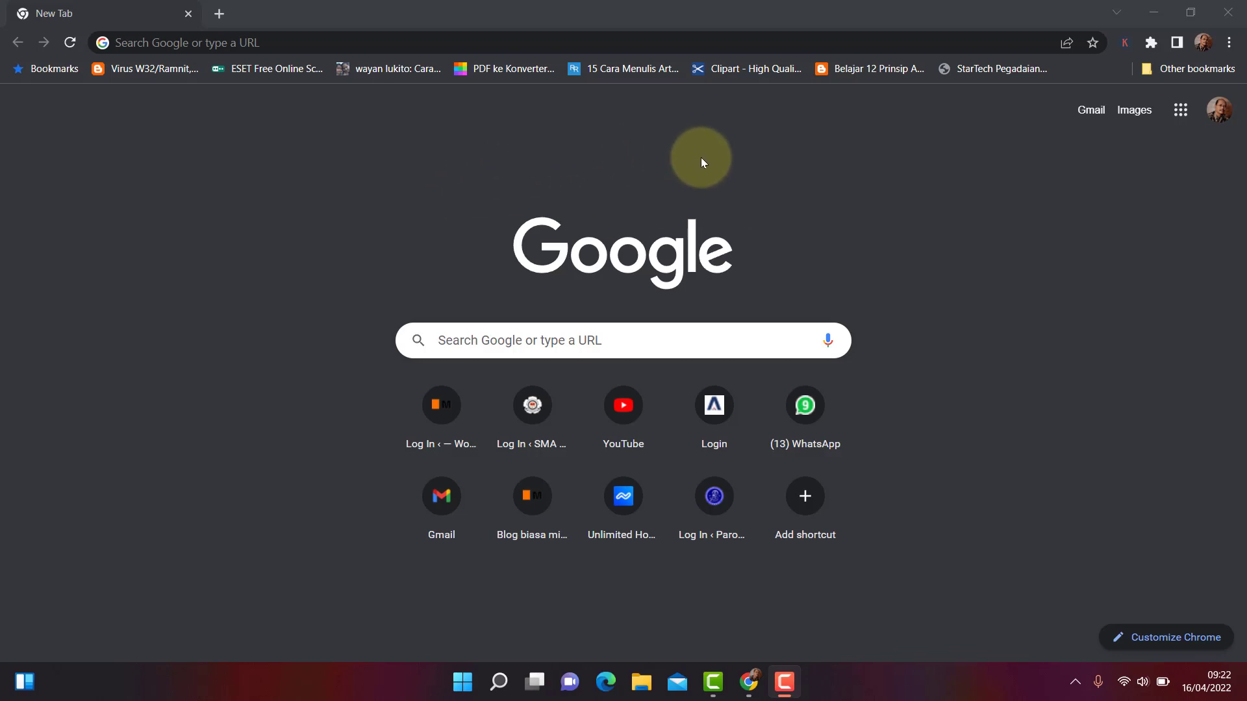
# Open the Chrome Web Store from the browser's extensions management page
pyautogui.click(1230, 43)
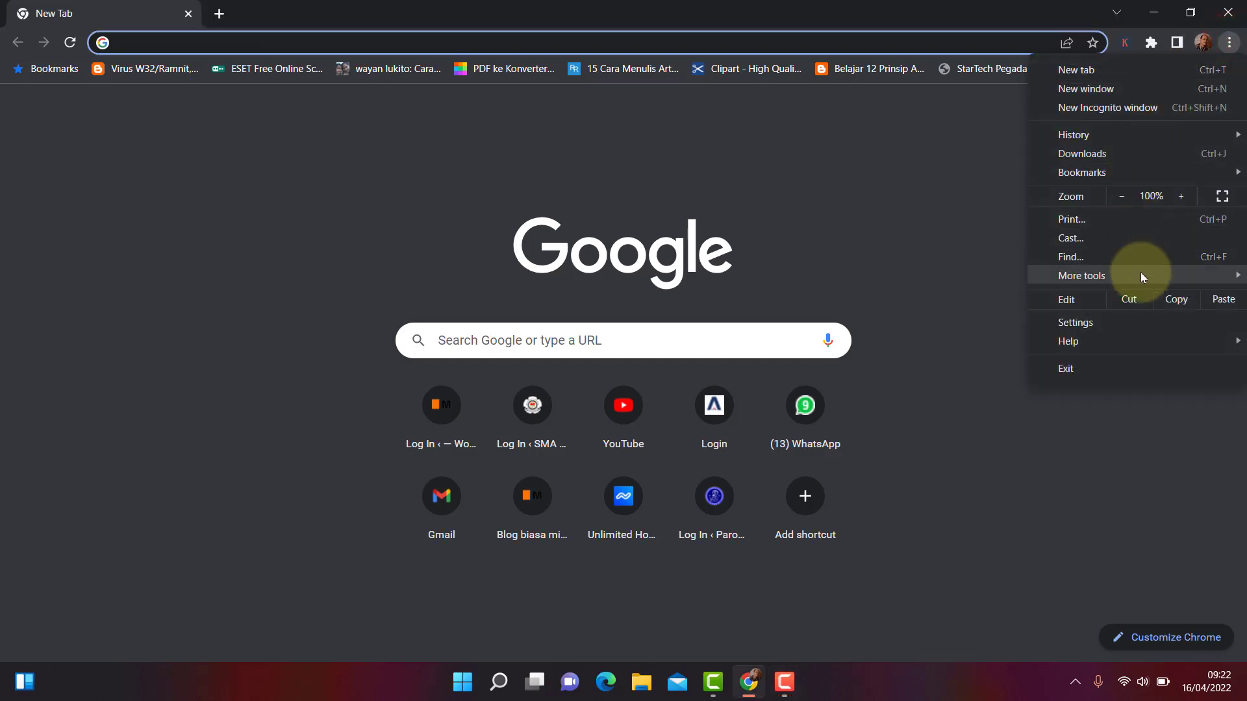
pyautogui.moveTo(1141, 277)
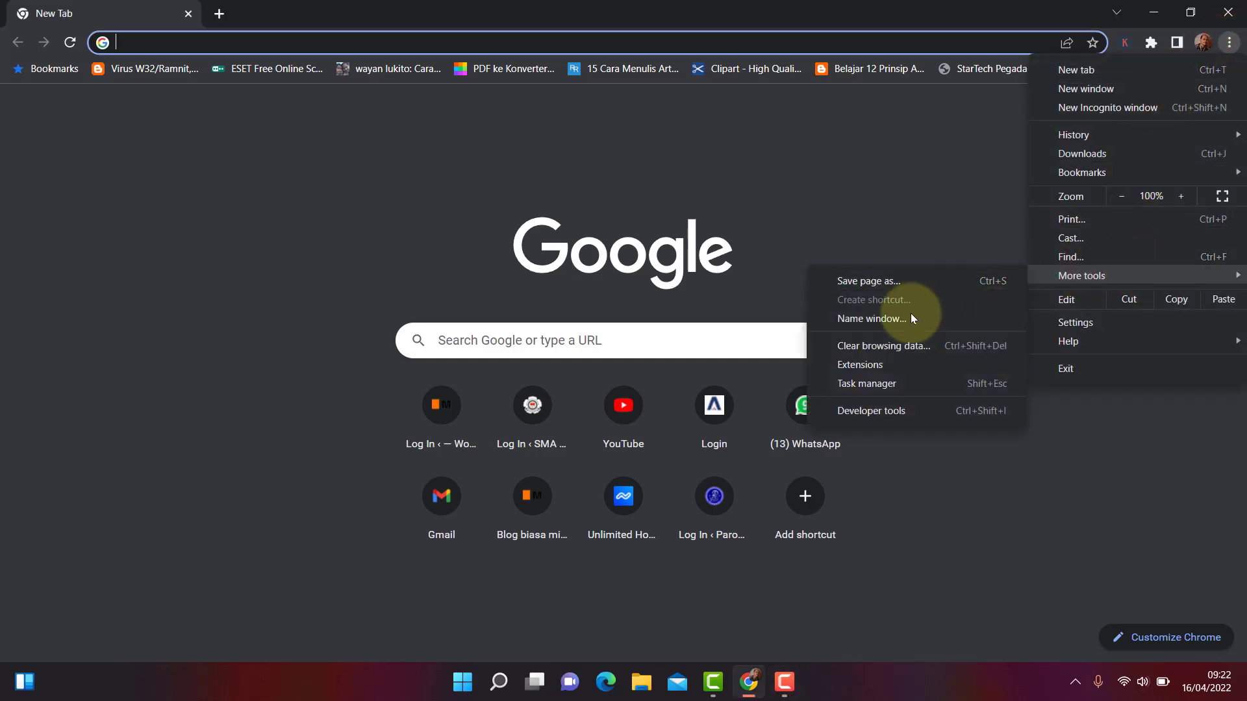
pyautogui.click(877, 364)
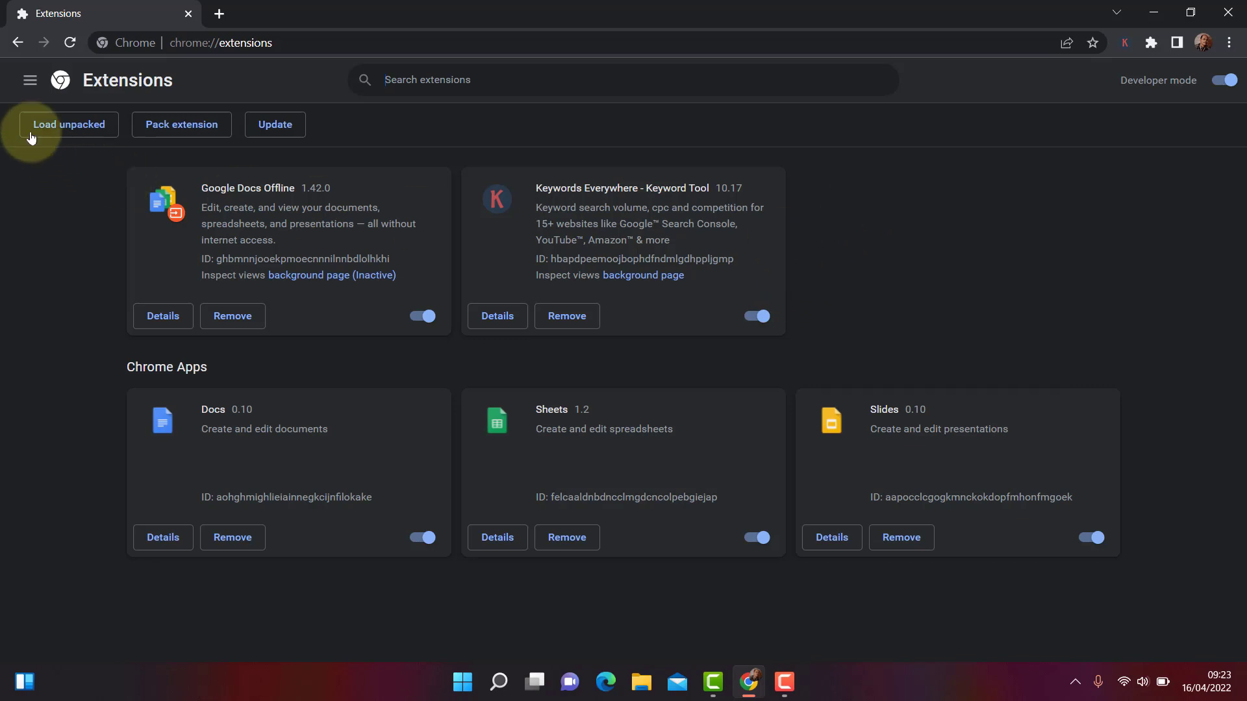
pyautogui.click(30, 83)
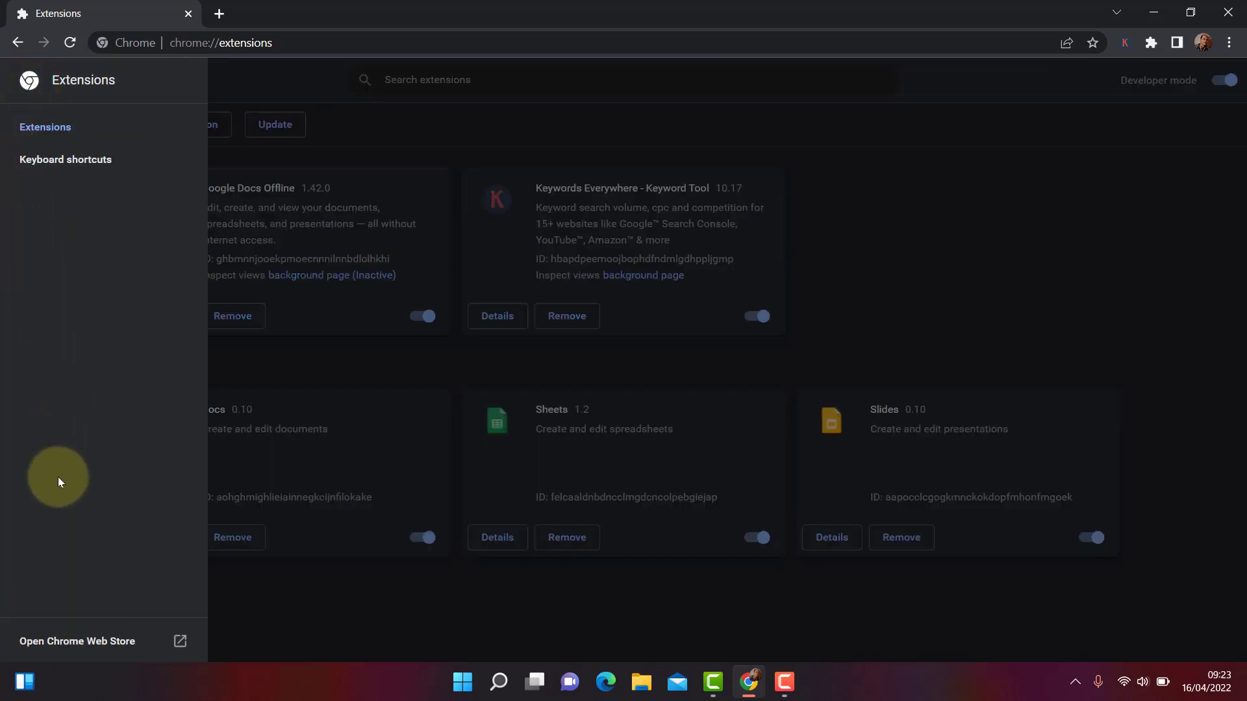
pyautogui.click(88, 643)
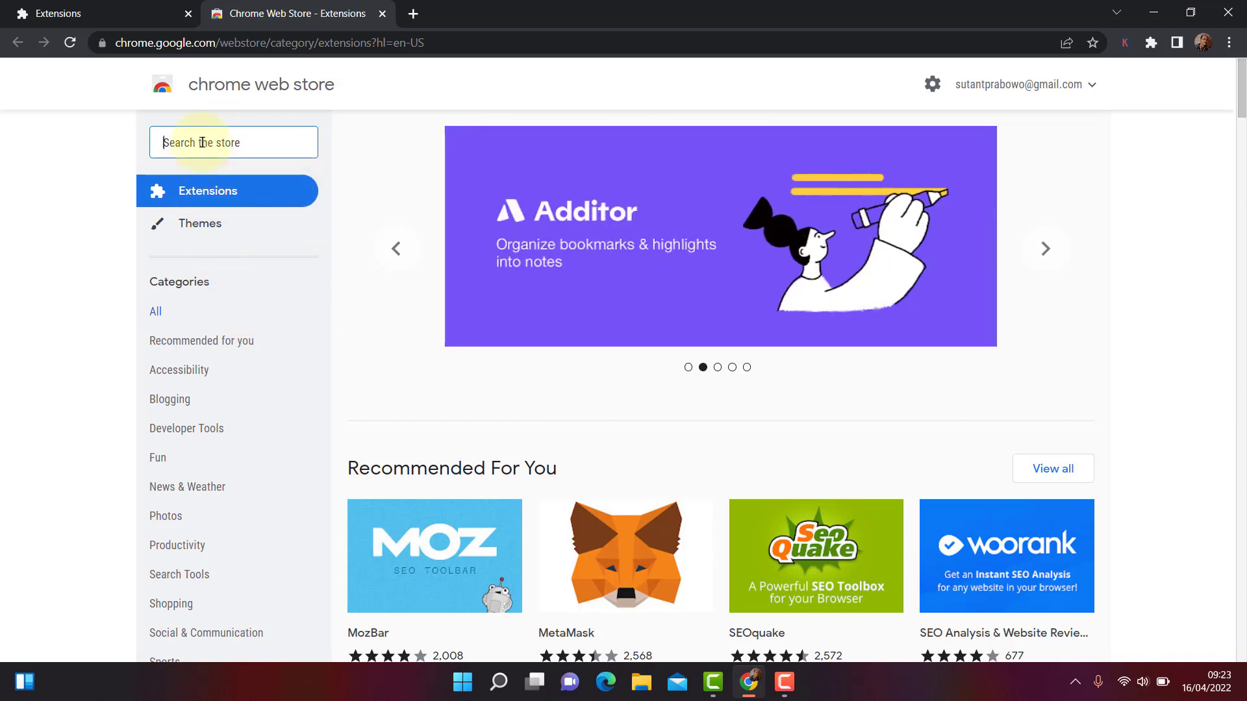
# Search the Chrome Web Store for "seo quake"
pyautogui.write('se')
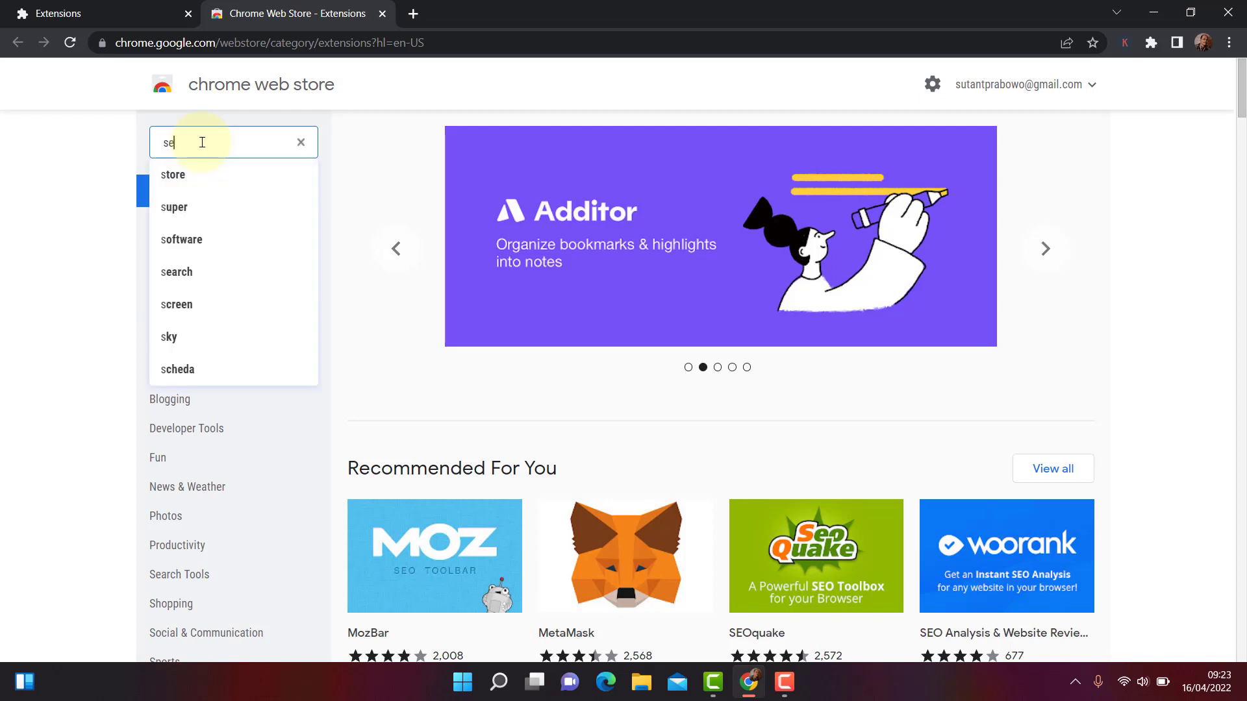
pyautogui.write('o q')
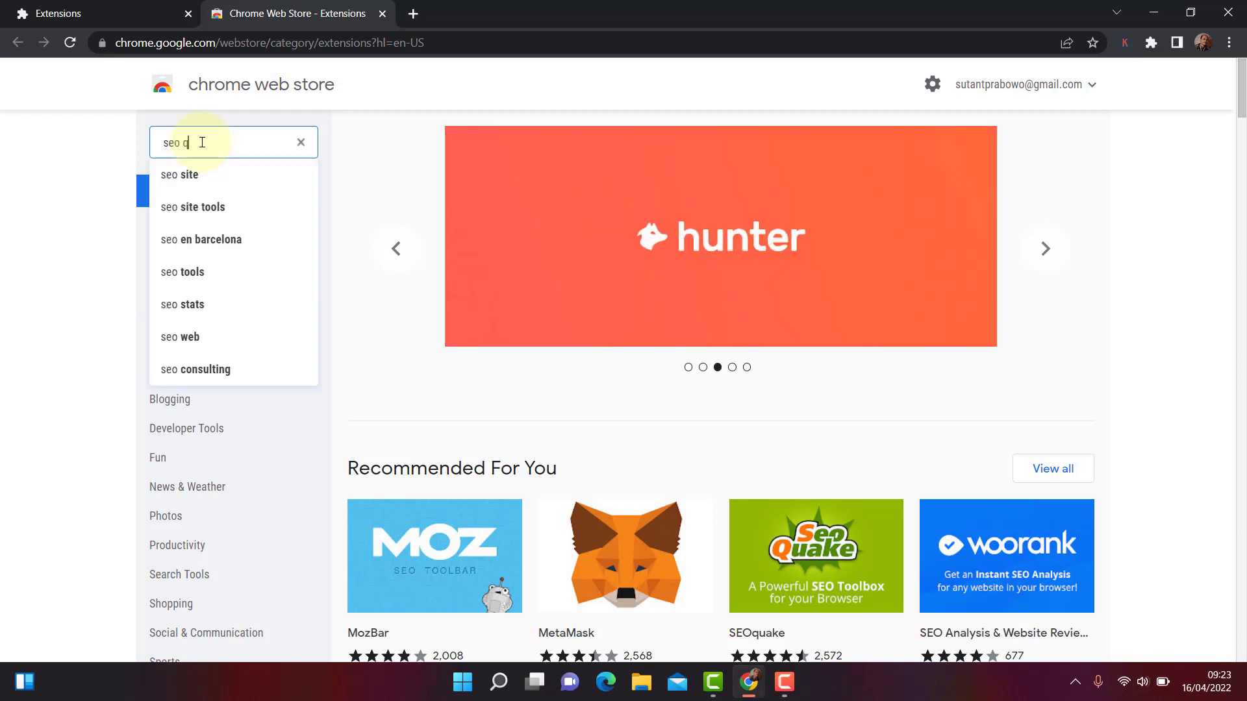
pyautogui.write('uake')
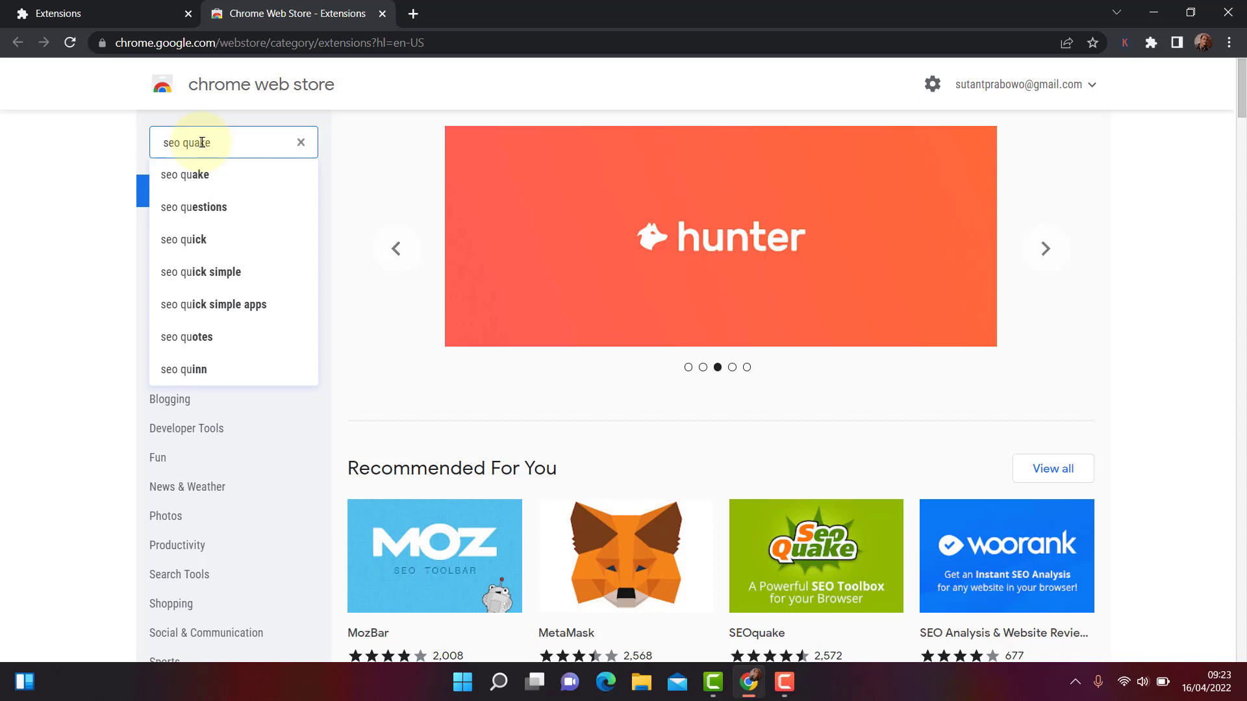
pyautogui.press('Return')
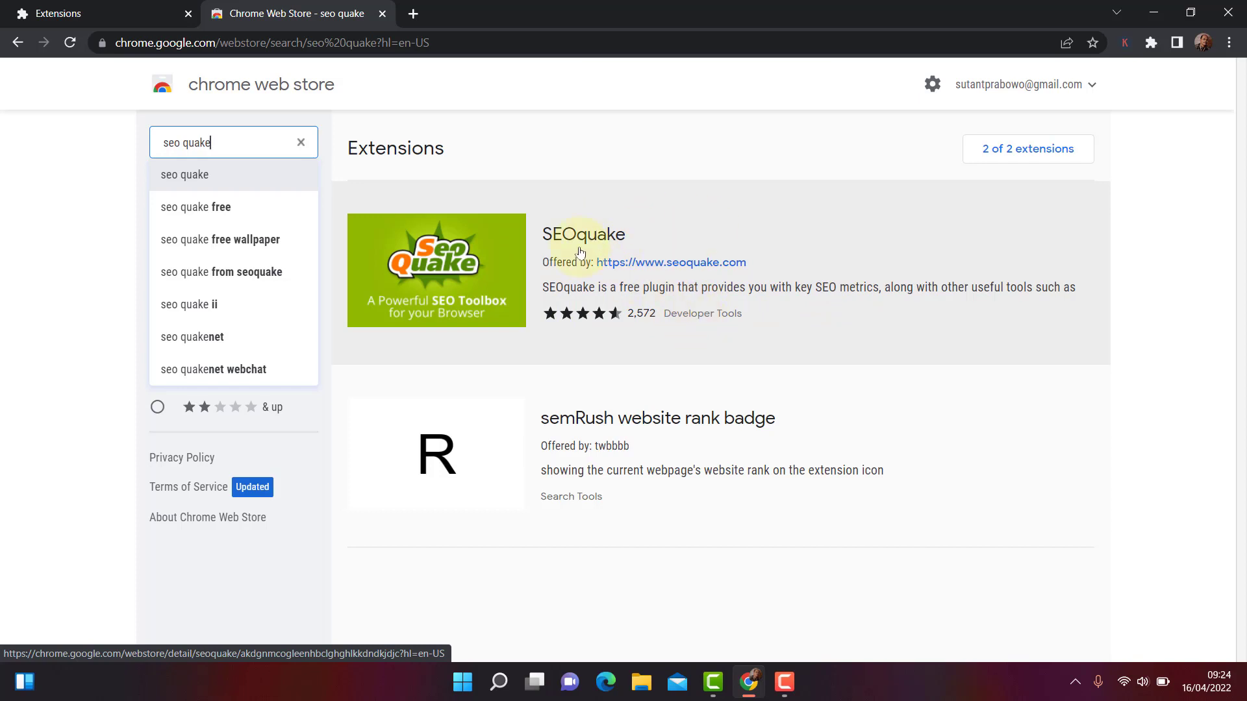
# Add the SEOquake extension to Chrome, approve its permissions and dismiss the installation notice
pyautogui.click(574, 229)
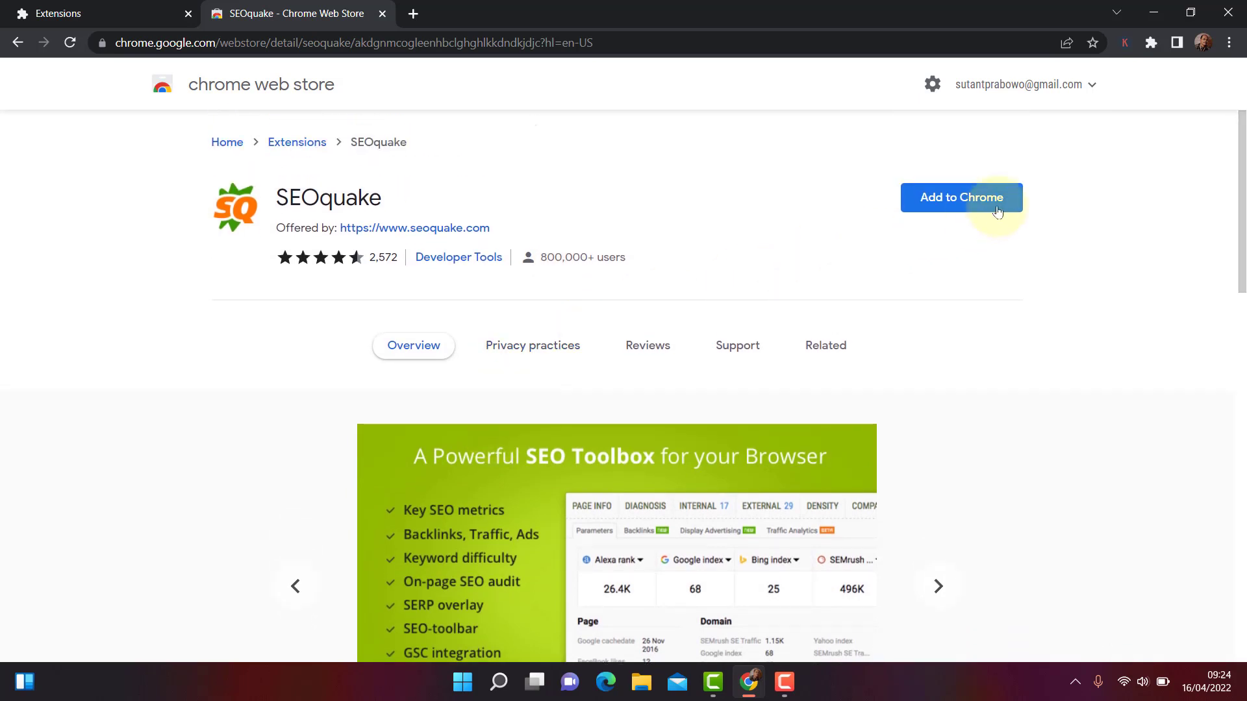
pyautogui.click(952, 202)
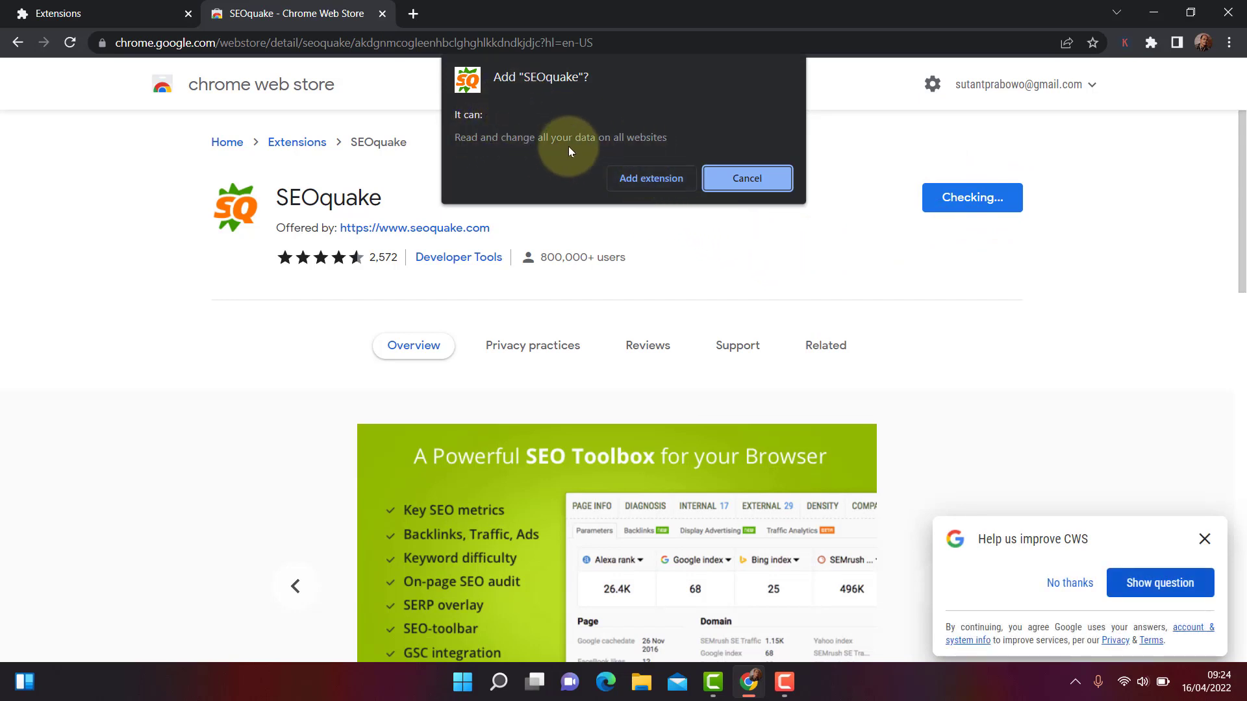
pyautogui.click(652, 178)
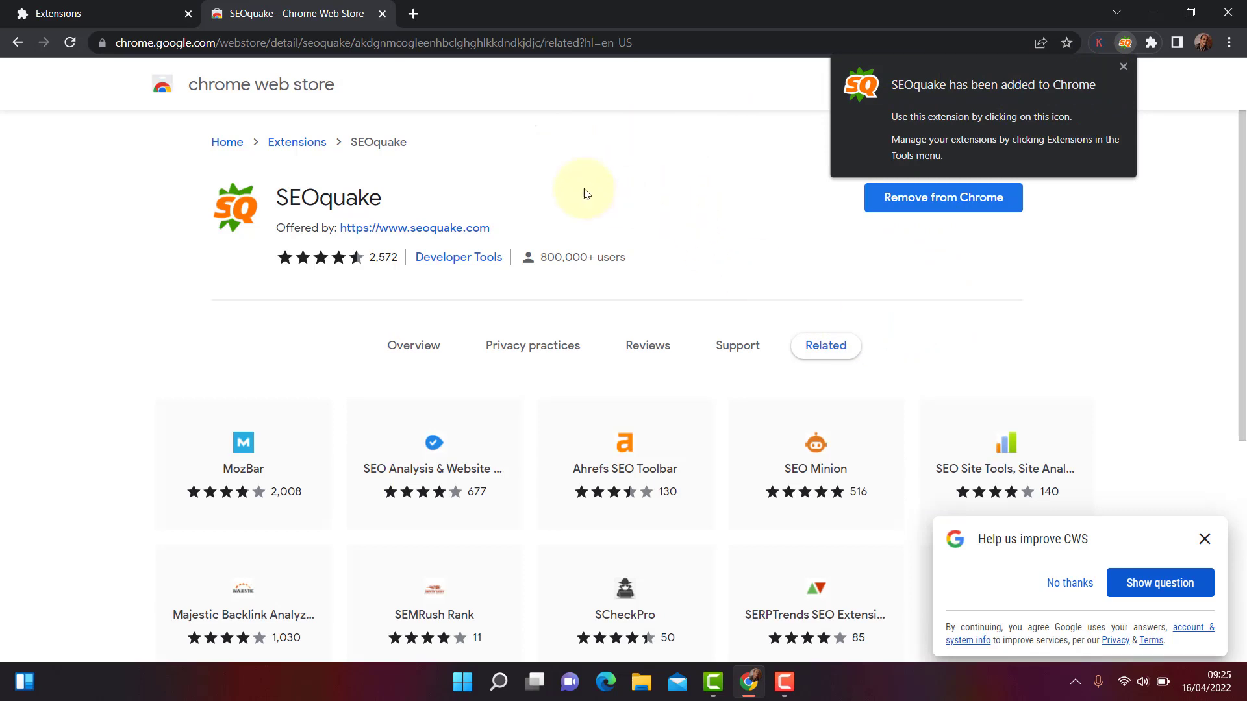
pyautogui.click(1127, 64)
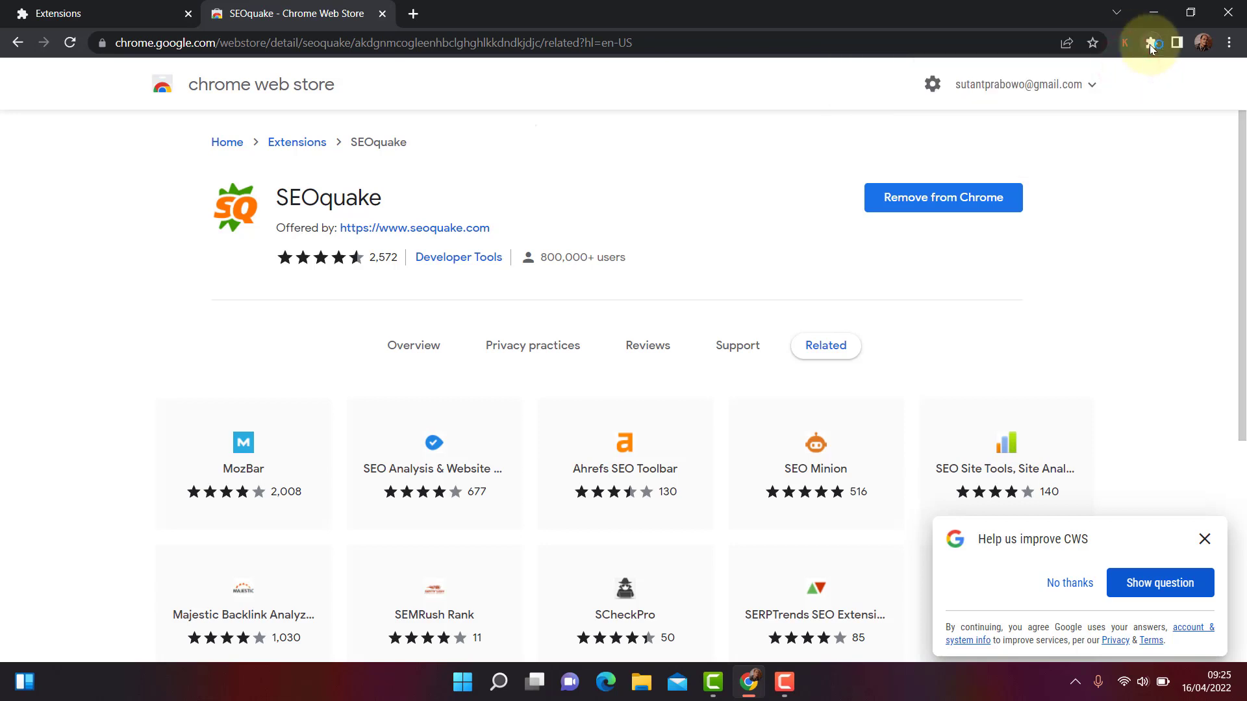
# Pin the SEOquake extension so that it stays beside the address bar, and close the extensions list
pyautogui.click(1151, 43)
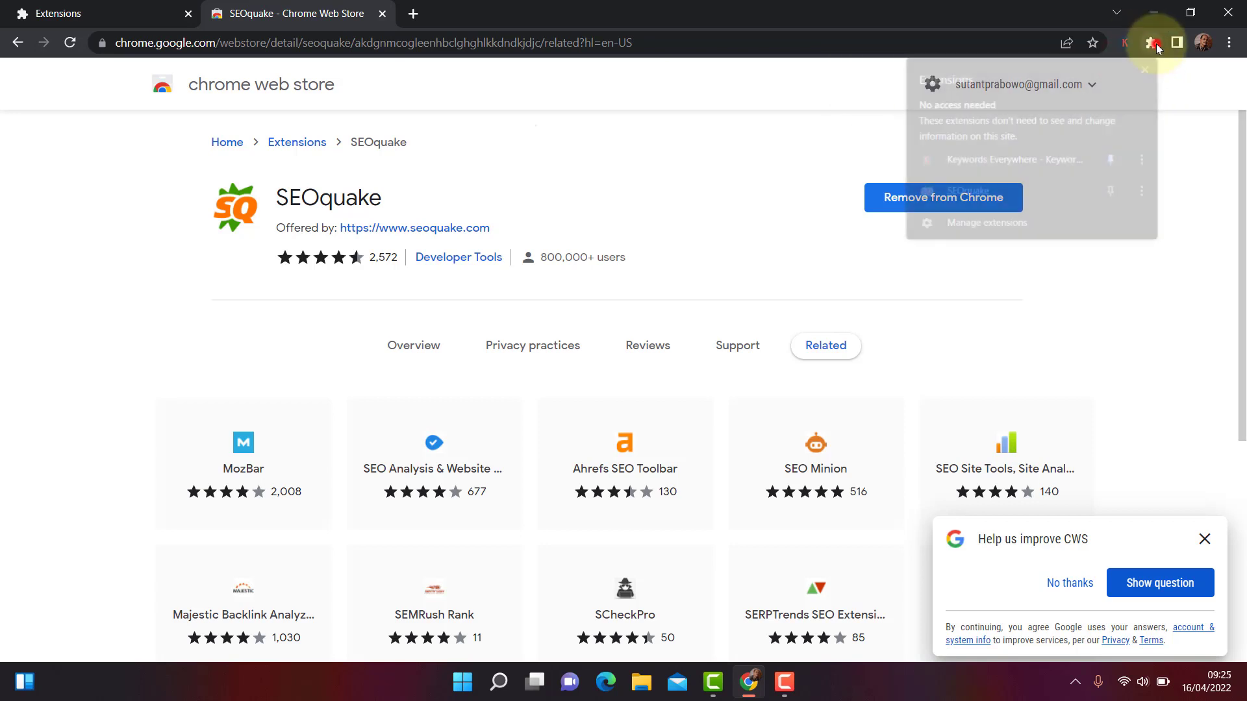
pyautogui.click(1113, 191)
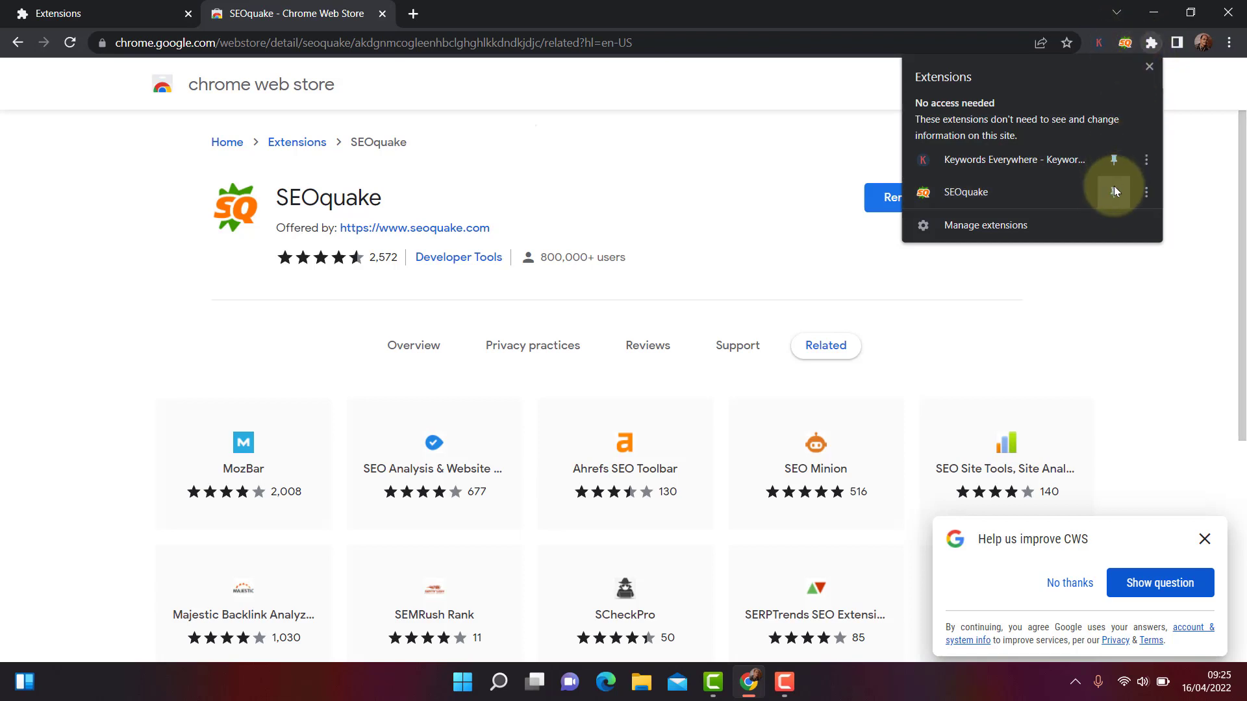
pyautogui.click(1113, 188)
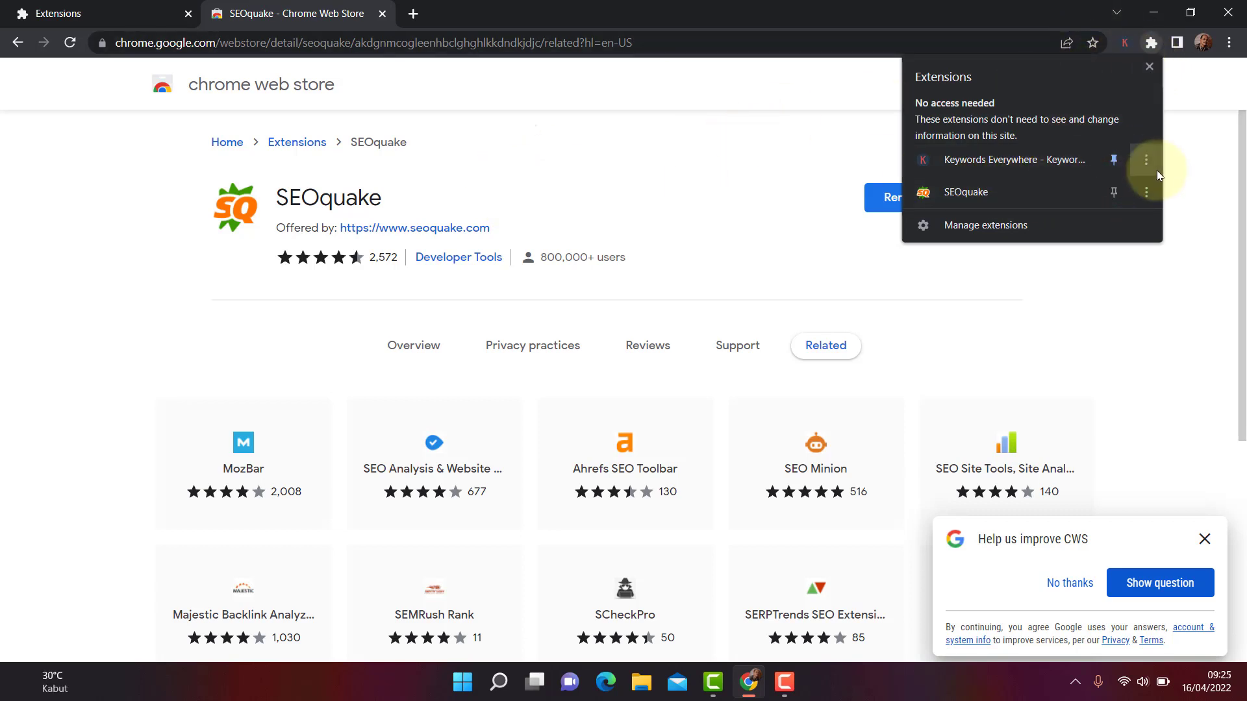
pyautogui.click(1114, 192)
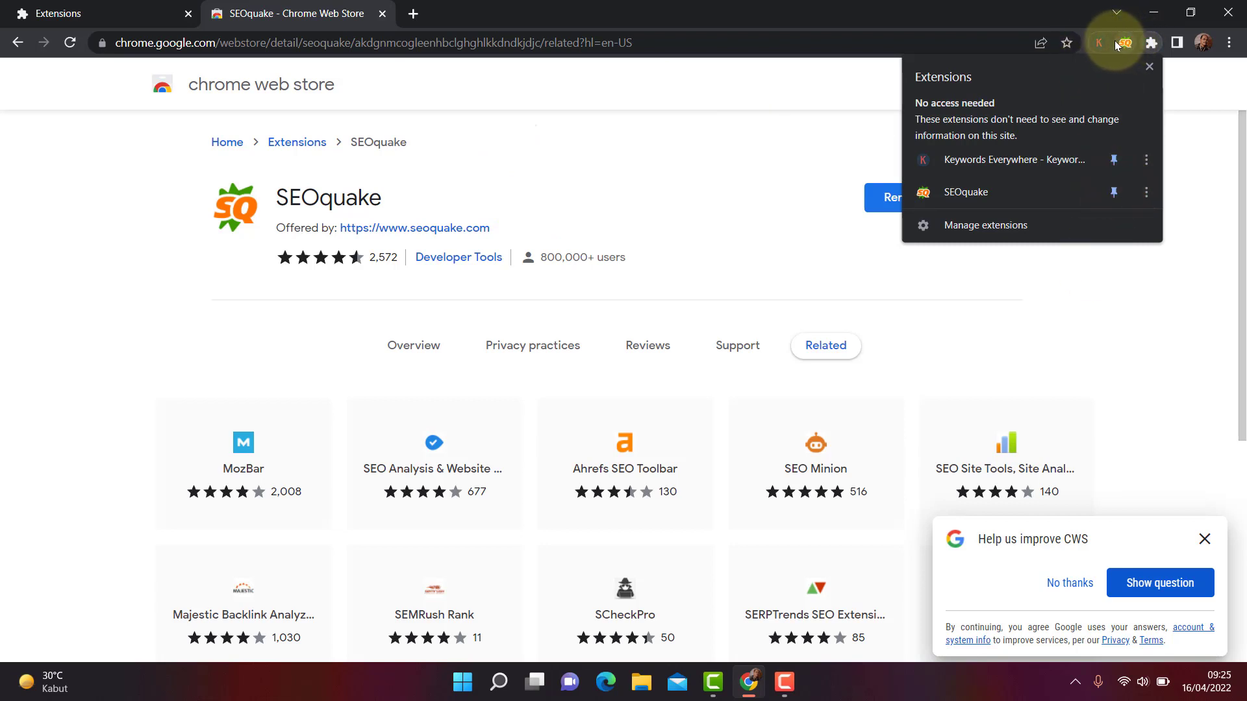
pyautogui.click(1032, 267)
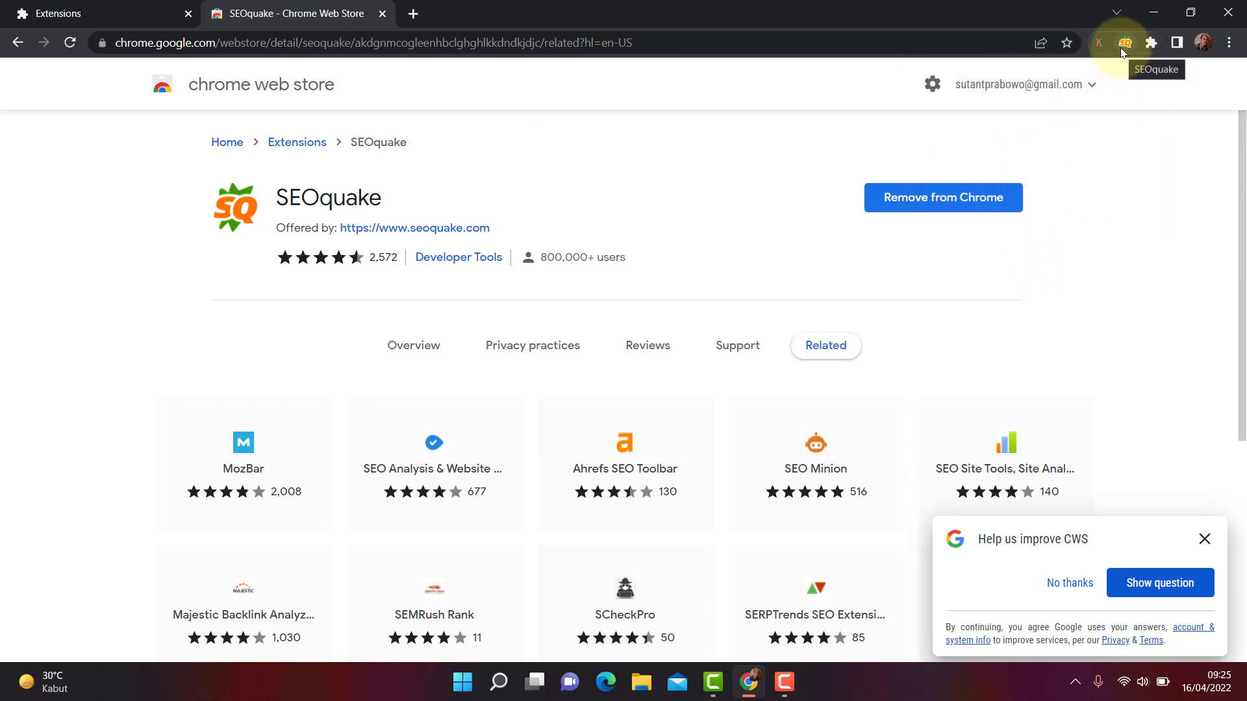
# Load the website maswo.my.id in a new browser tab
pyautogui.moveTo(368, 259)
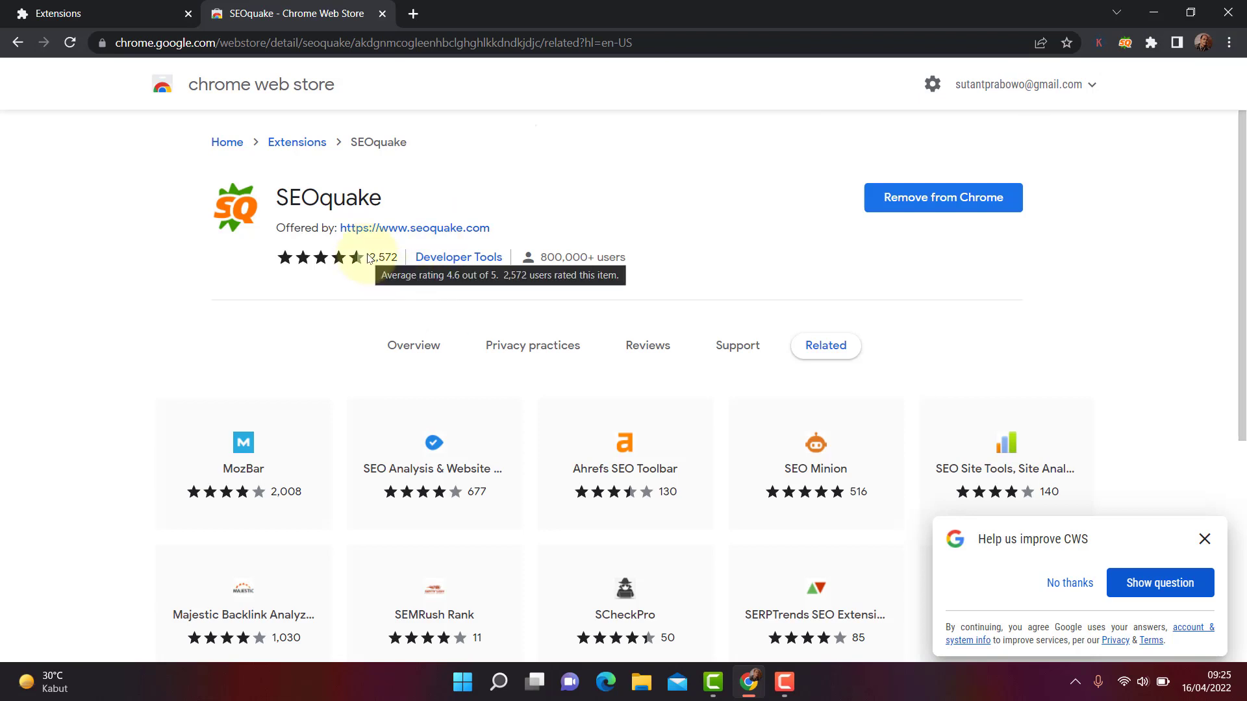
pyautogui.click(414, 18)
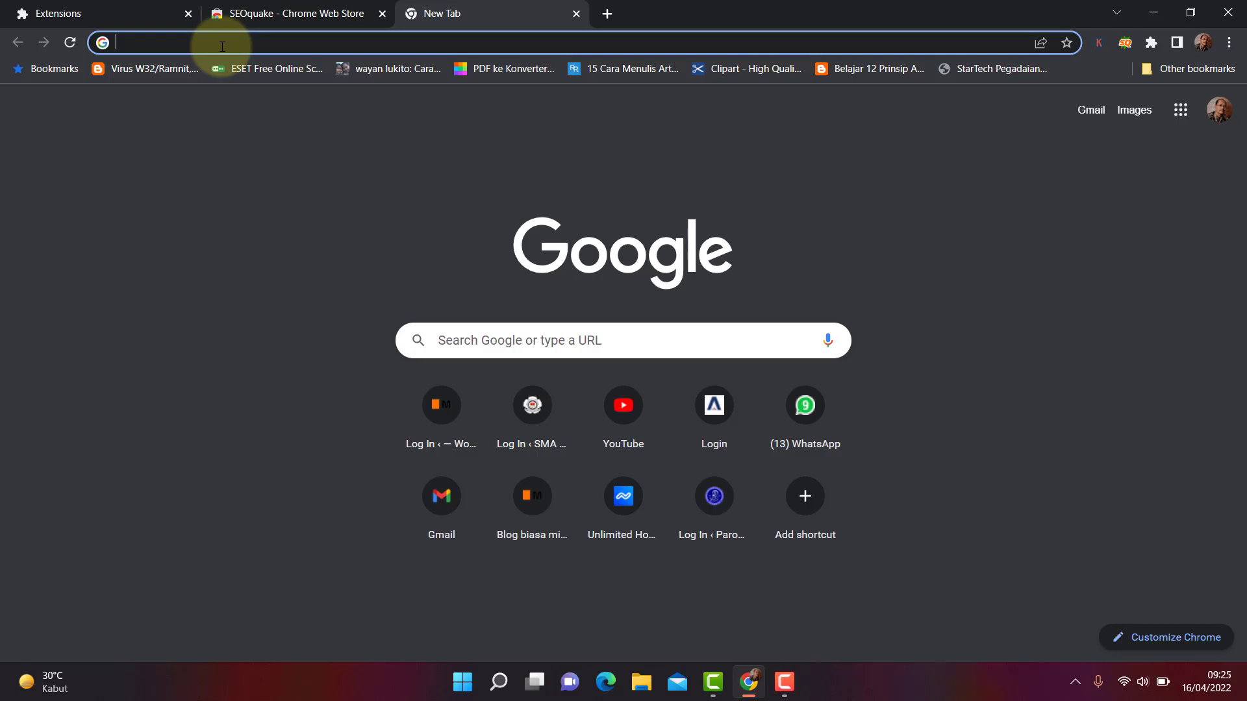
pyautogui.write('maswo')
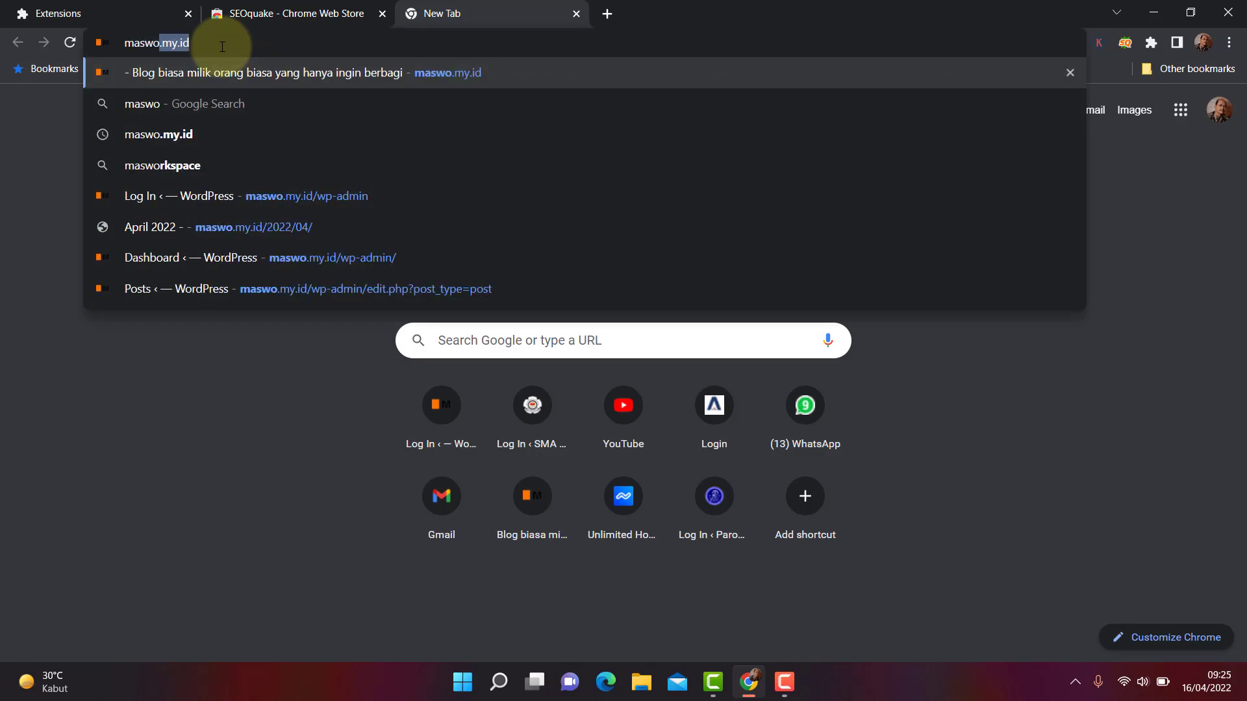
pyautogui.press('Return')
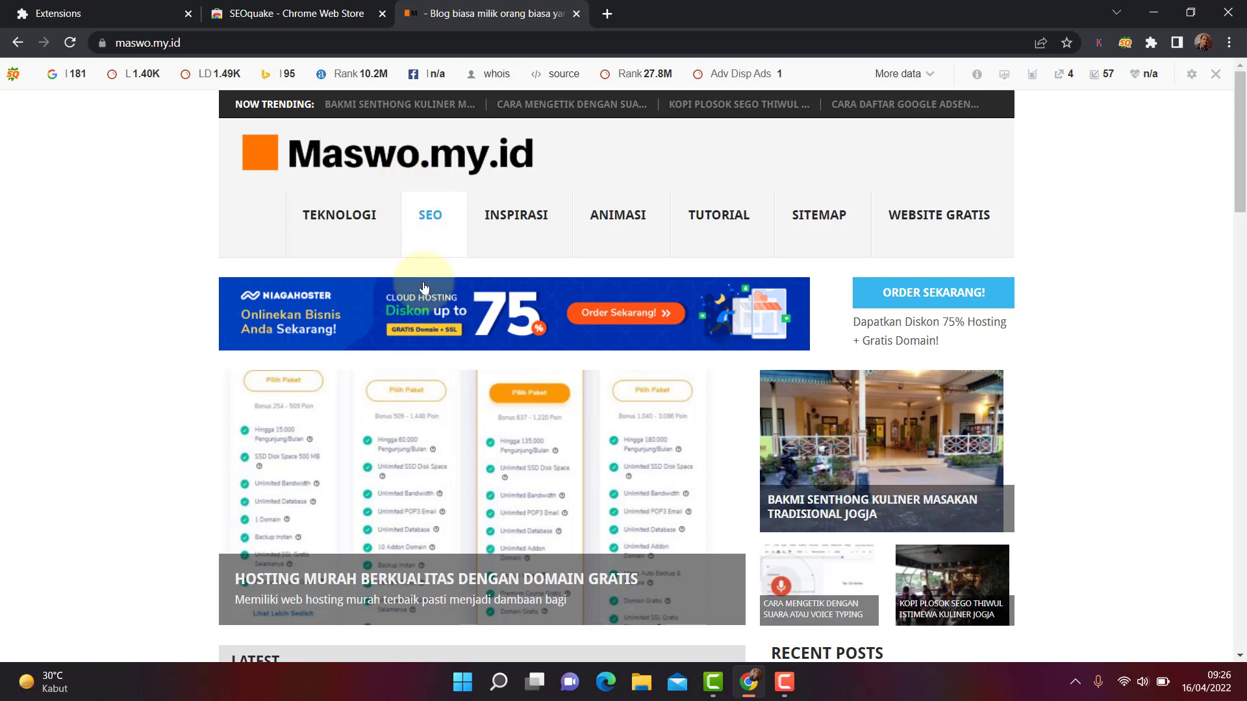
# Open SEOquake's full Page Info report for the maswo.my.id home page
pyautogui.scroll(-1, 431, 377)
pyautogui.scroll(-1, 431, 373)
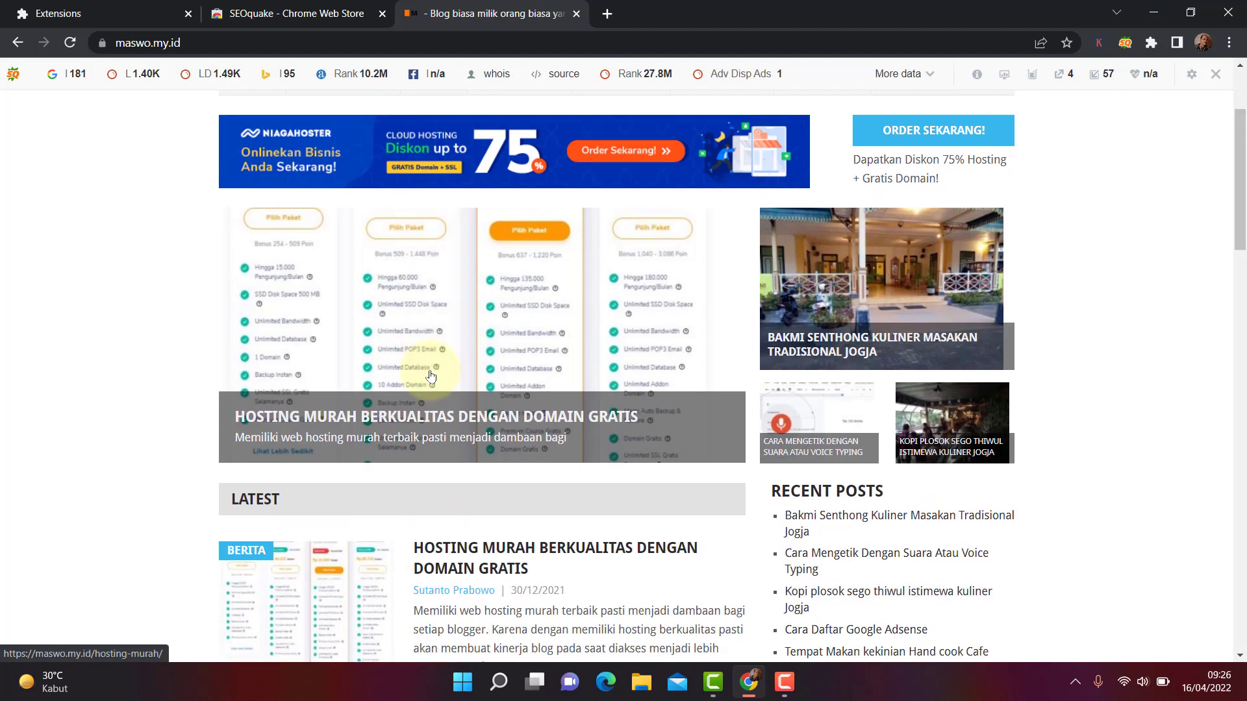
pyautogui.scroll(2, 430, 370)
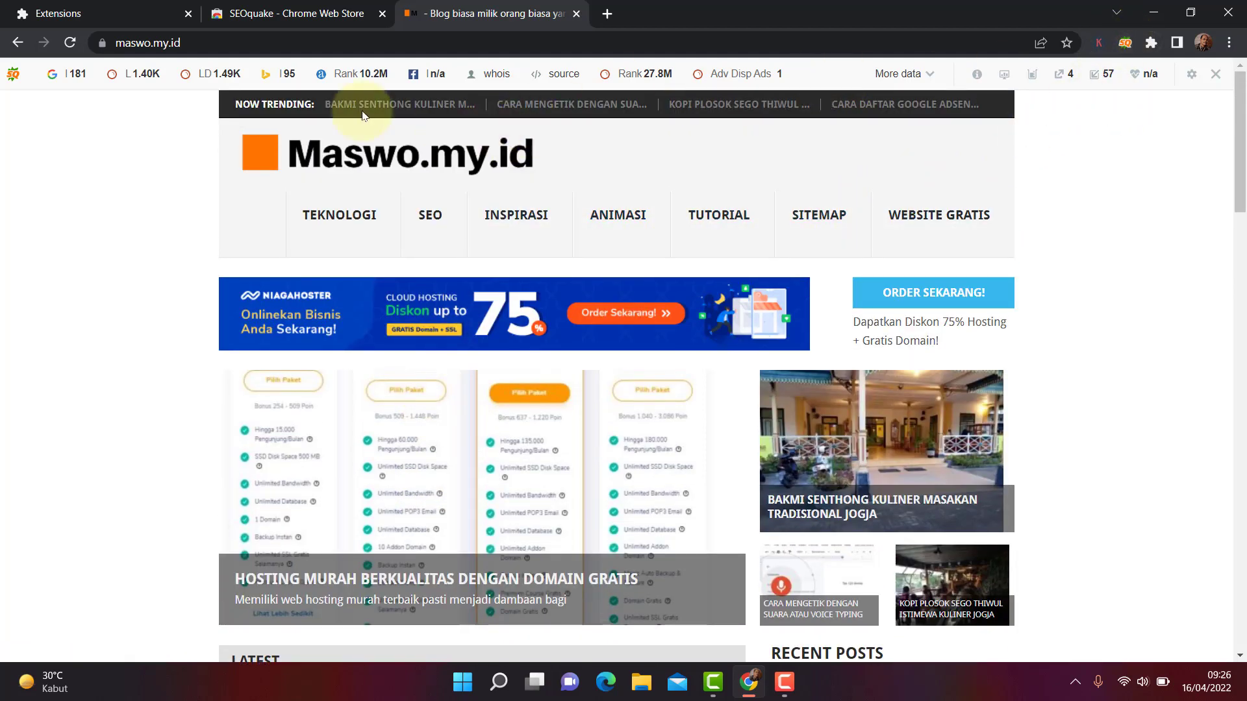
pyautogui.click(1125, 44)
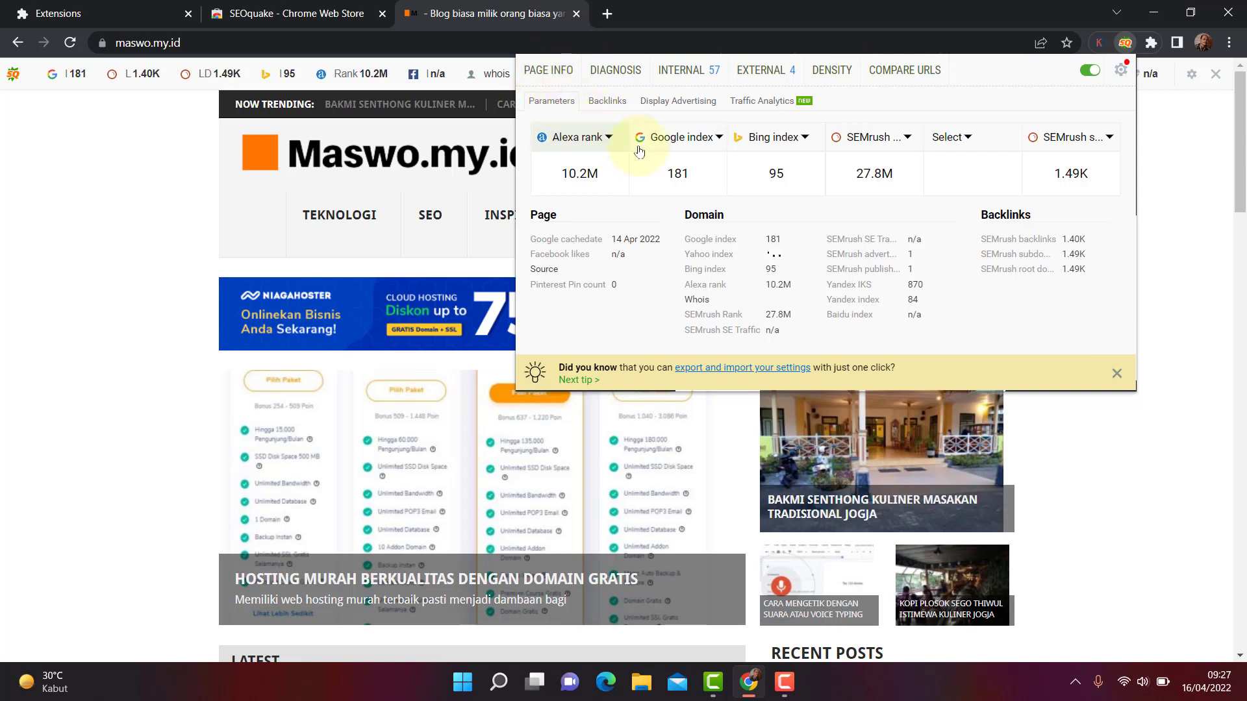
pyautogui.click(549, 71)
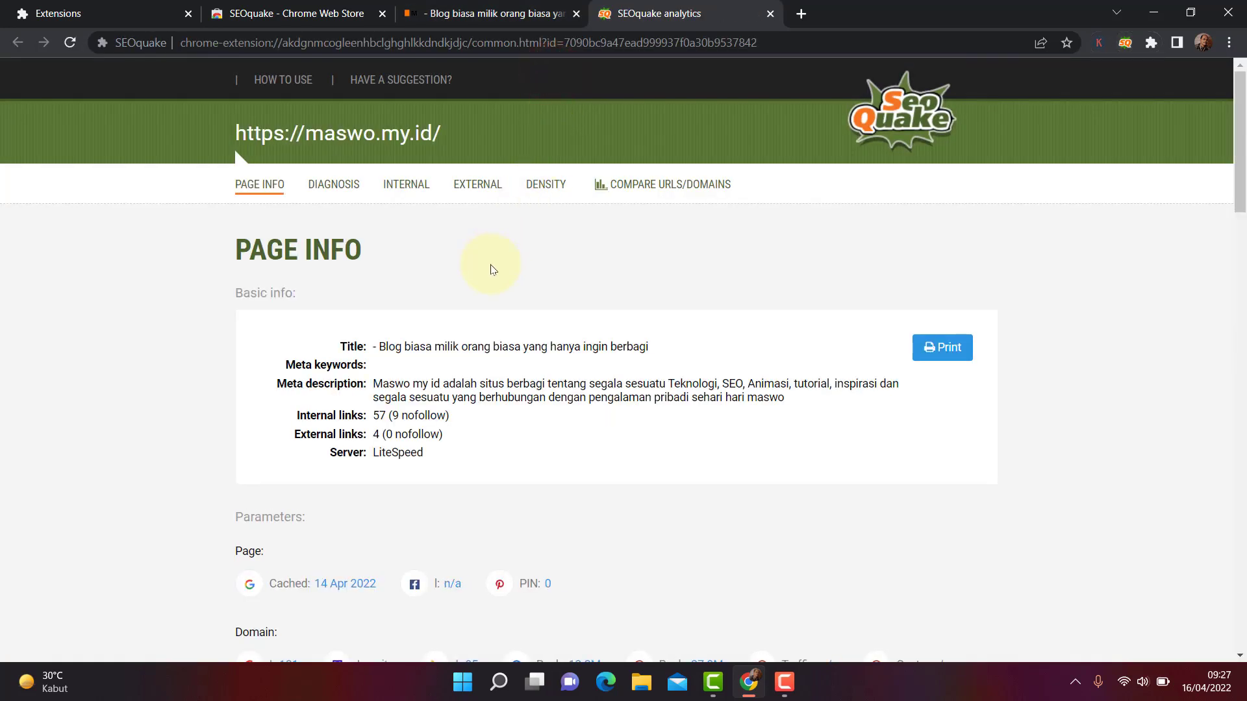
# Examine the Page Info report's basic info, page and domain parameters, backlinks and keyword density tables
pyautogui.scroll(-9, 491, 271)
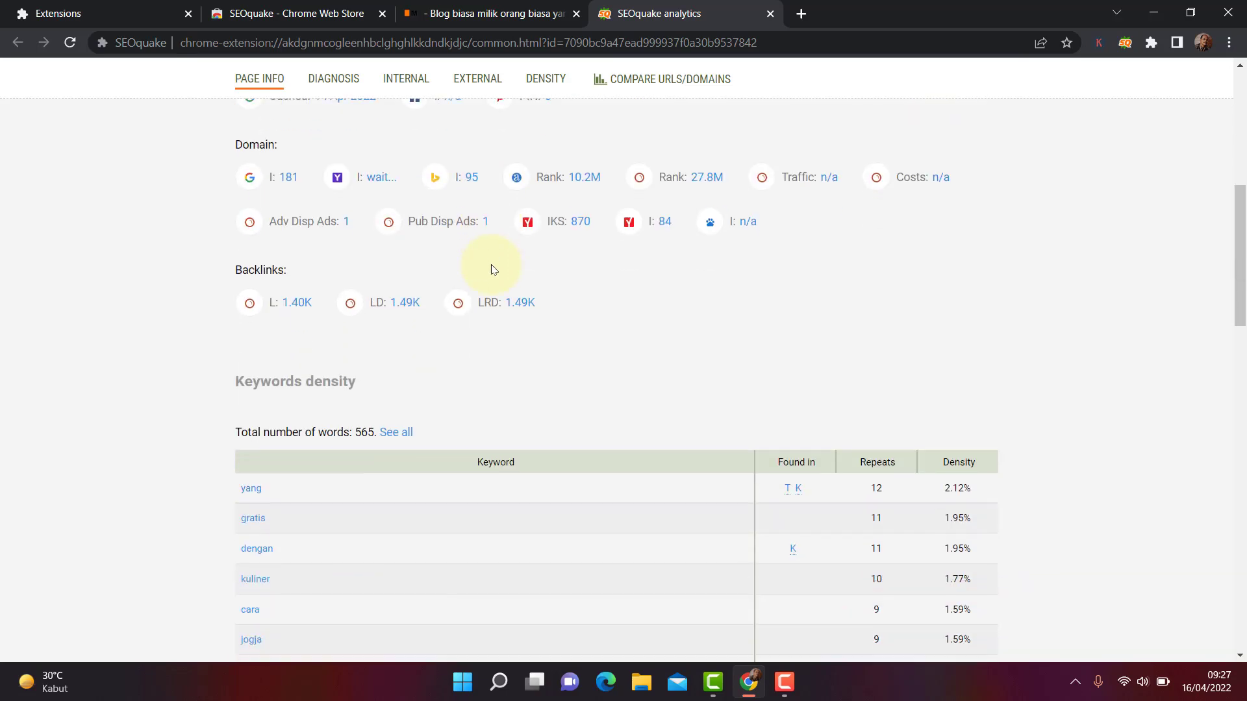
pyautogui.scroll(8, 492, 270)
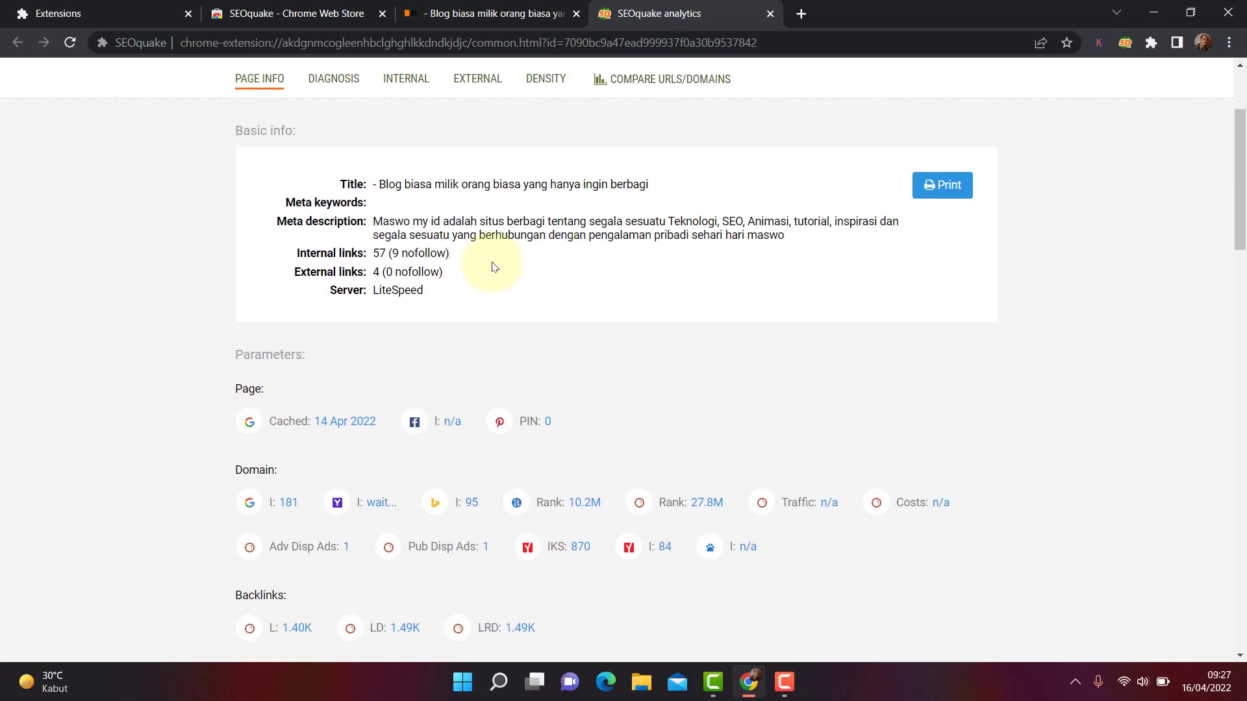
pyautogui.scroll(3, 493, 264)
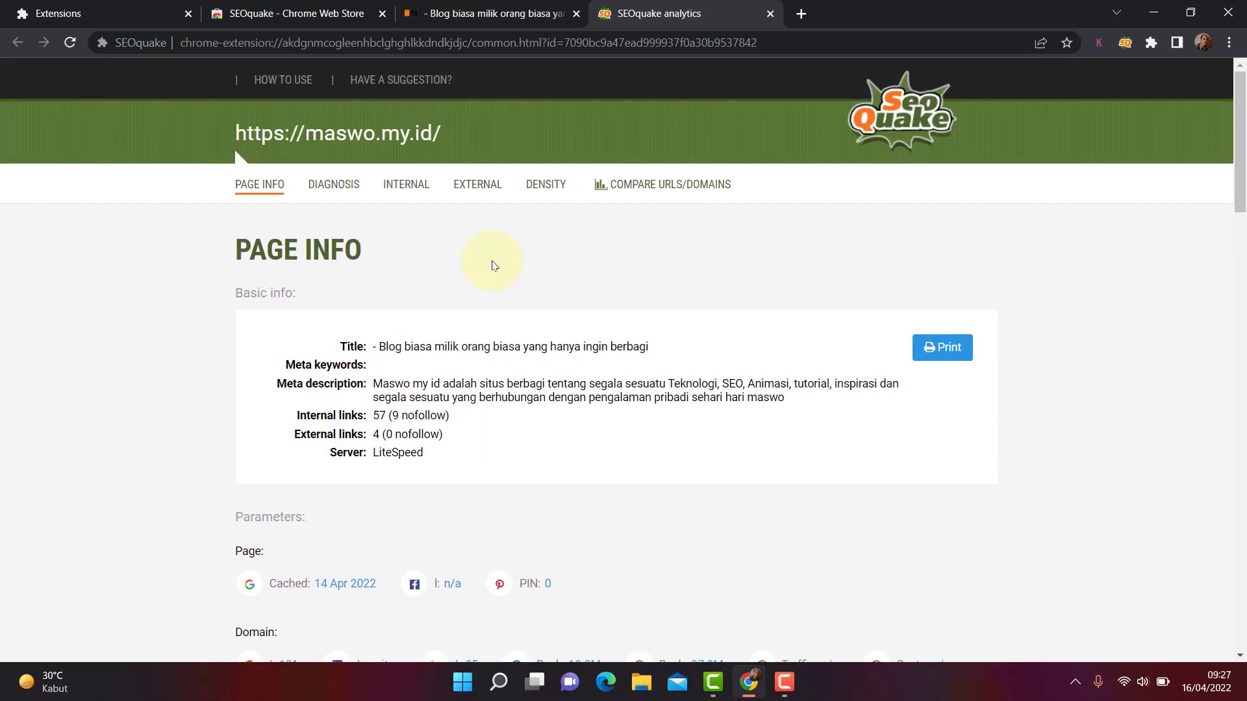
pyautogui.scroll(-3, 492, 262)
pyautogui.scroll(3, 445, 256)
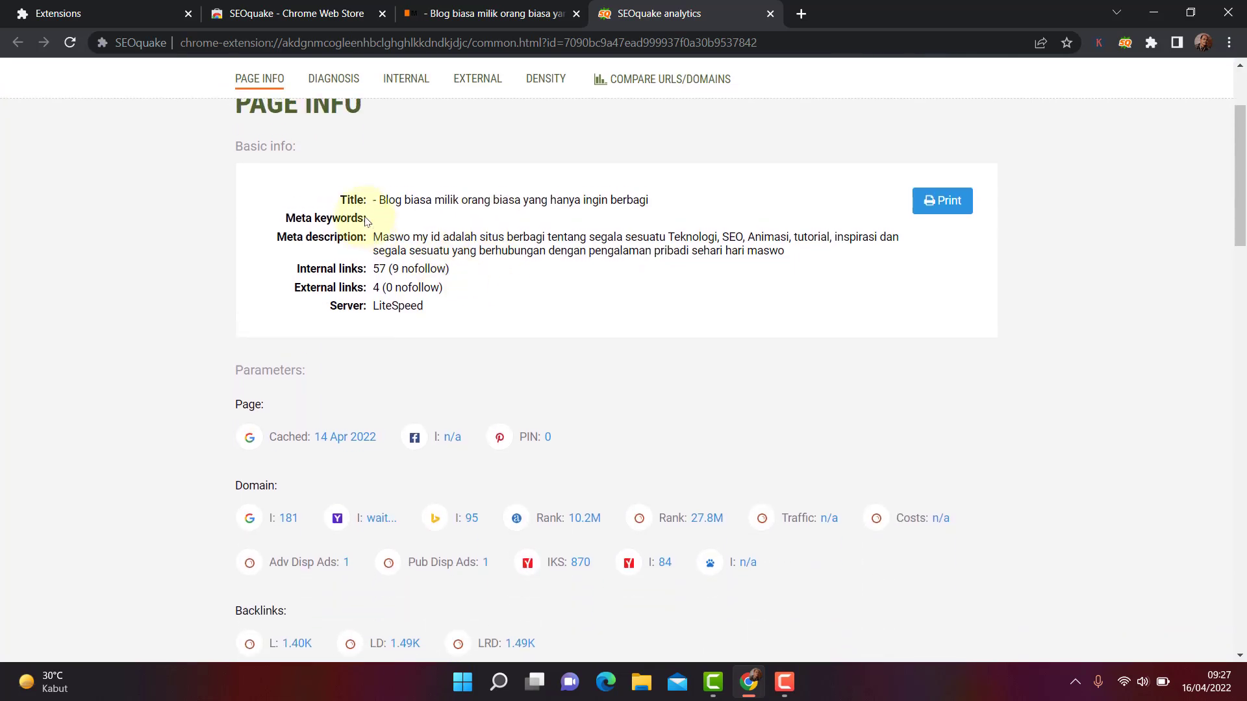
pyautogui.scroll(-1, 286, 290)
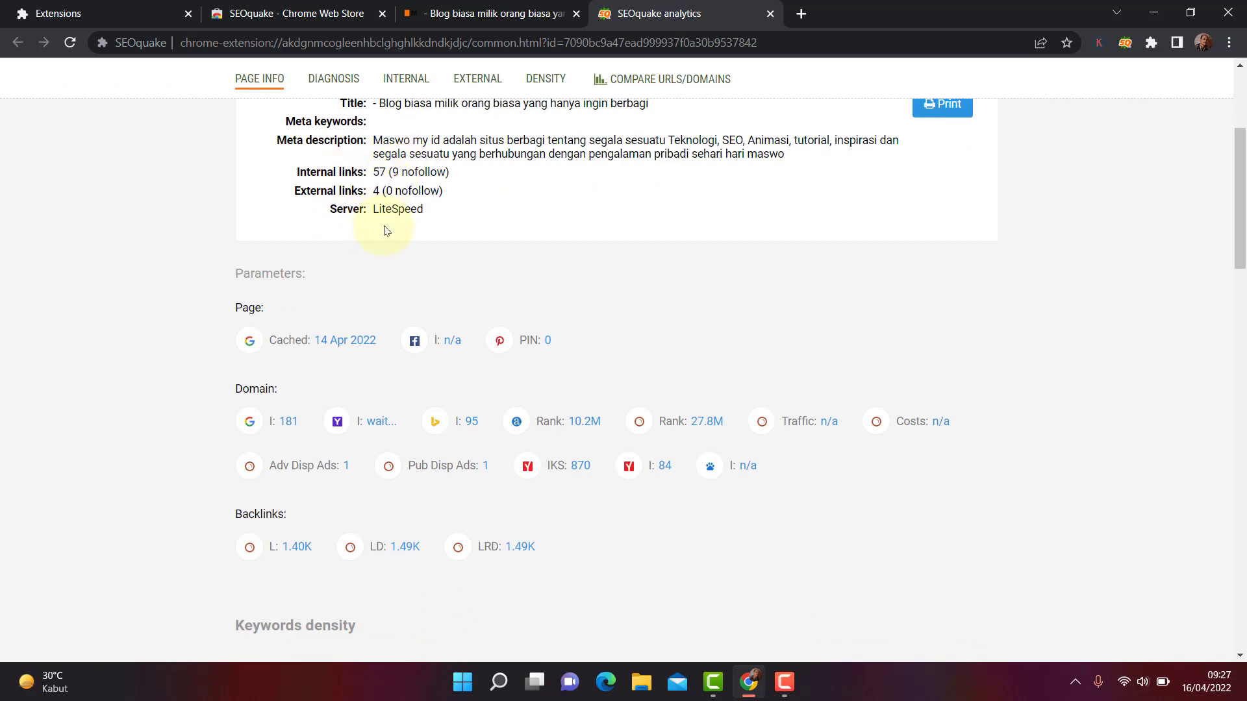
pyautogui.scroll(-1, 384, 232)
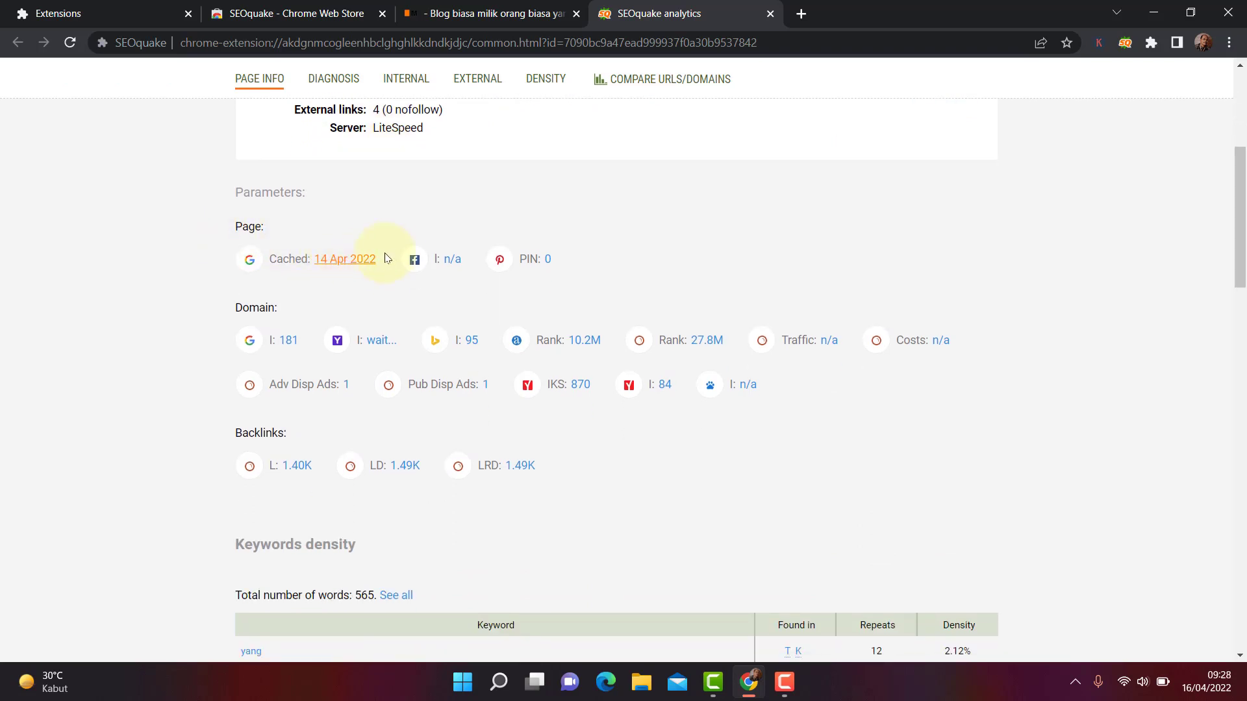
pyautogui.scroll(-1, 333, 306)
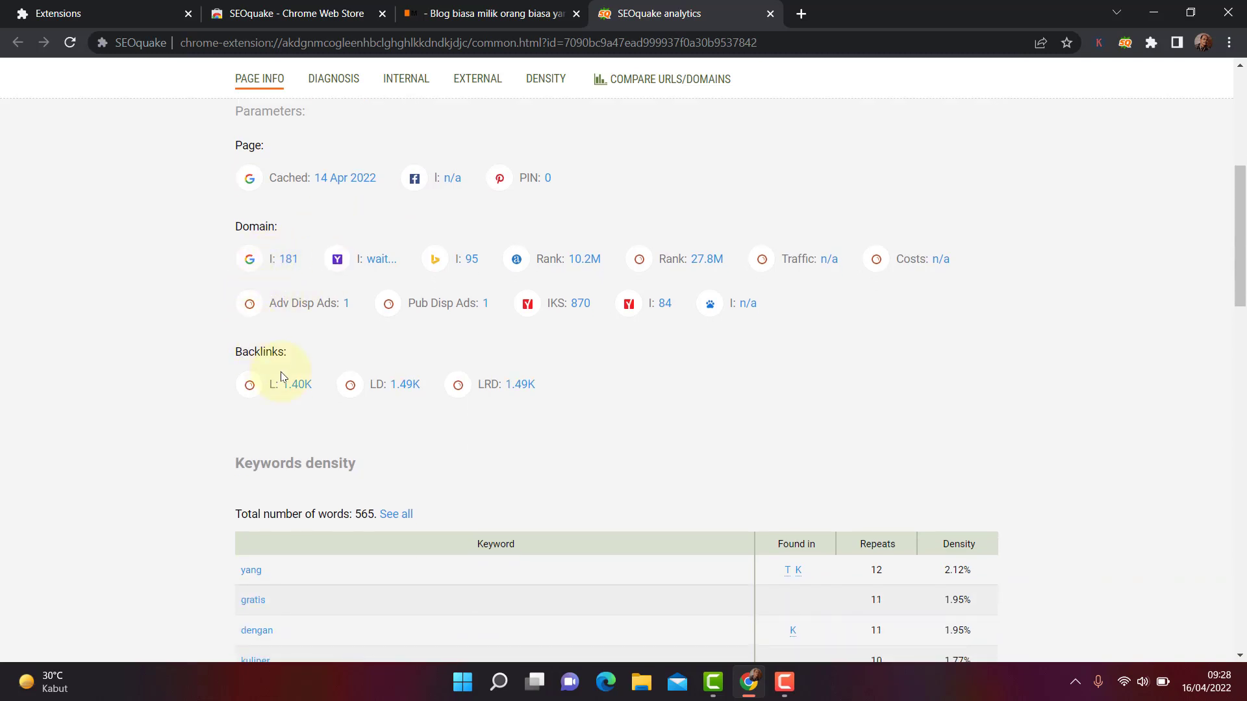
pyautogui.scroll(-2, 391, 348)
pyautogui.scroll(-2, 449, 328)
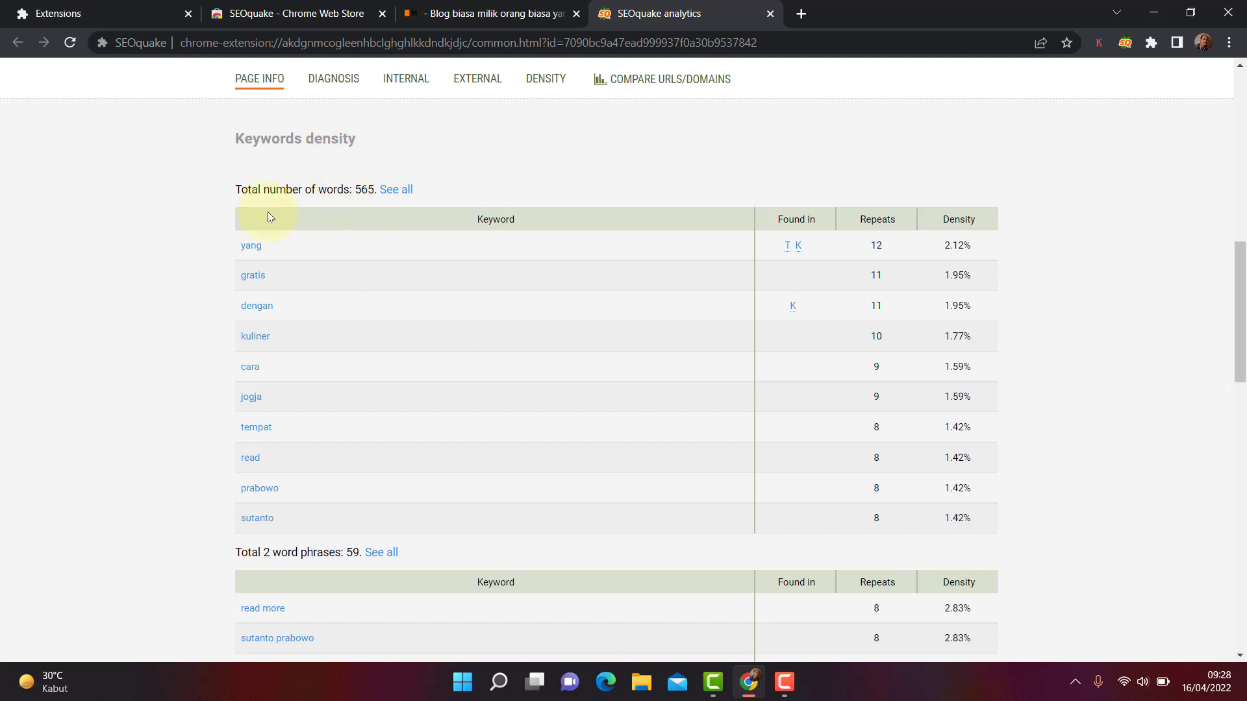
pyautogui.scroll(-1, 312, 303)
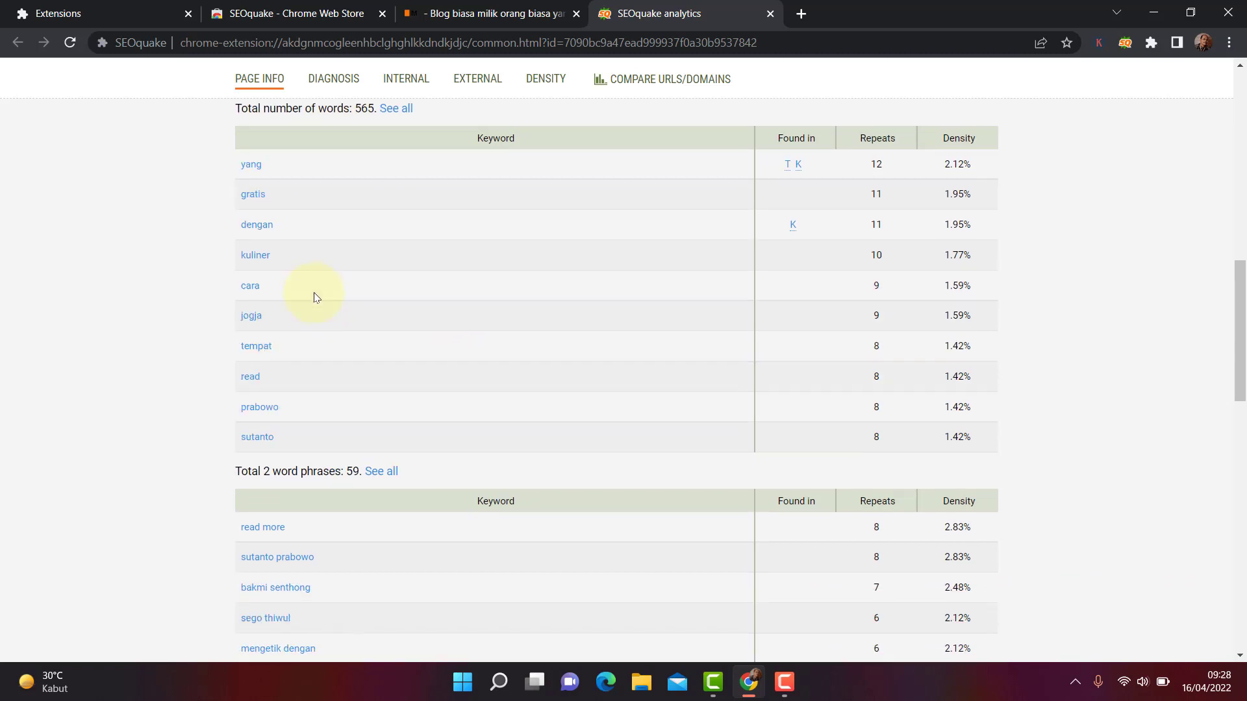
# Examine the one-word to four-word phrase tables through the end of the Page Info report
pyautogui.scroll(1, 315, 297)
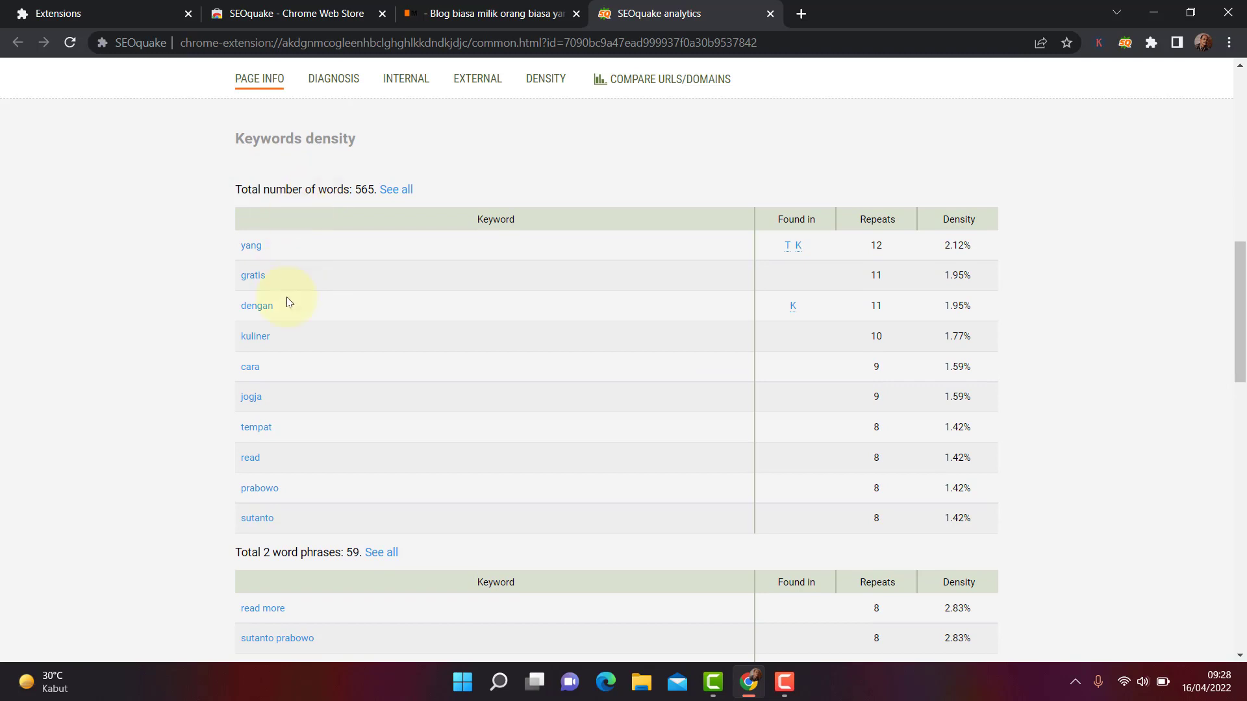
pyautogui.scroll(-1, 284, 300)
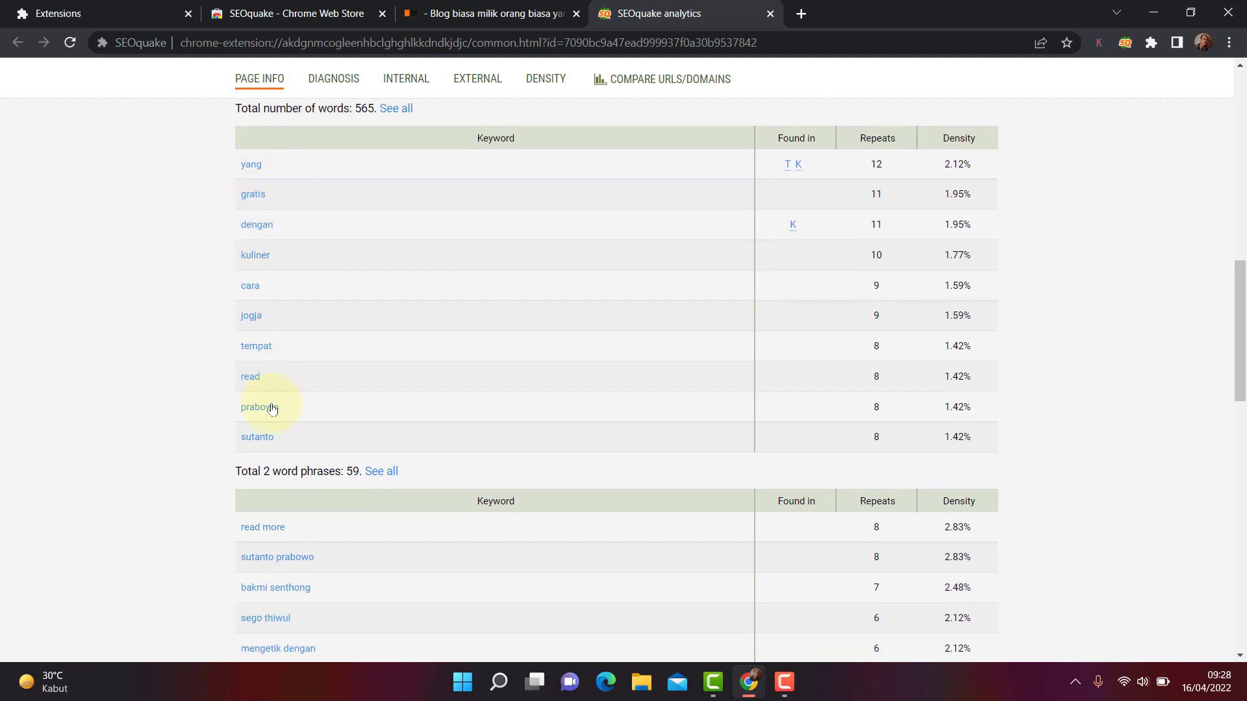
pyautogui.scroll(-4, 217, 362)
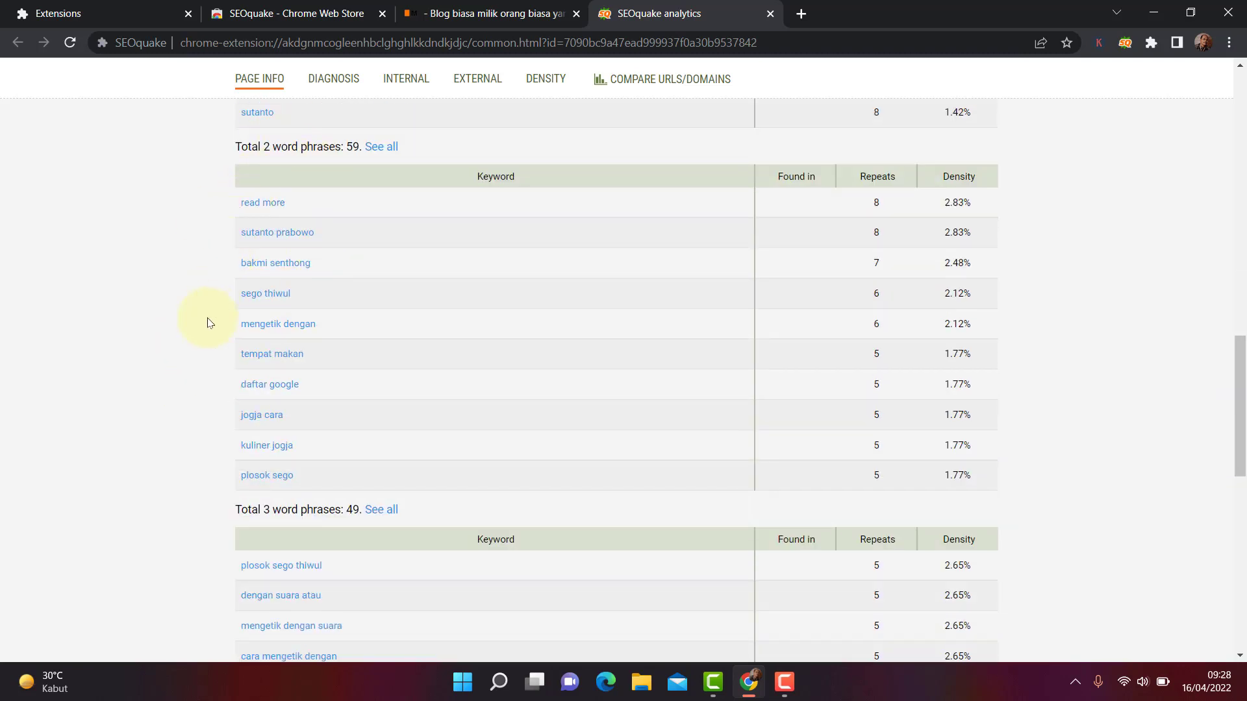
pyautogui.scroll(-3, 229, 281)
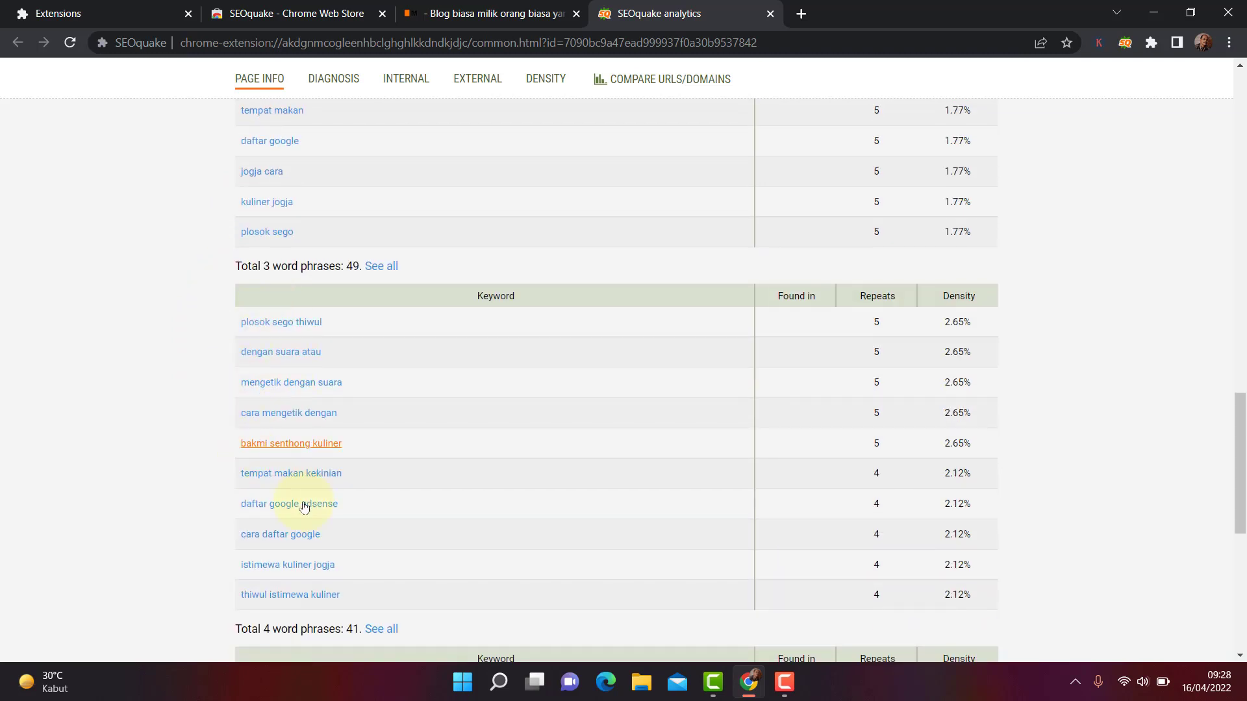
pyautogui.scroll(-6, 304, 507)
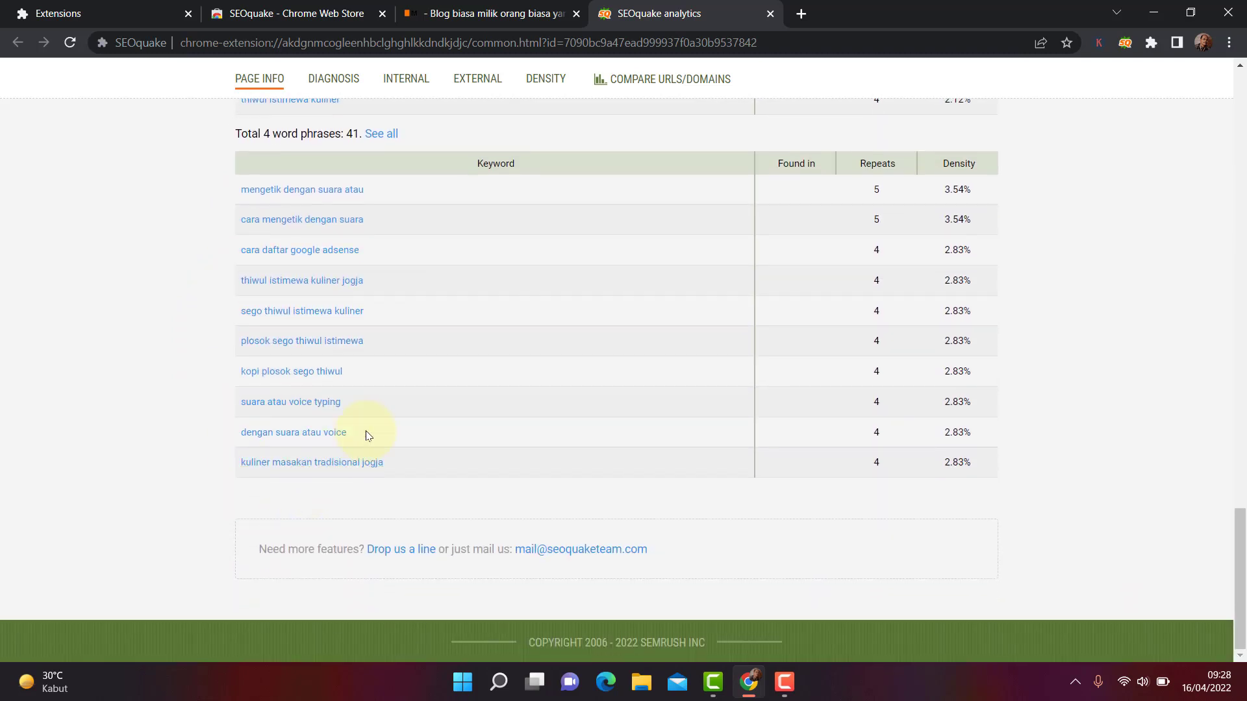
pyautogui.scroll(12, 365, 422)
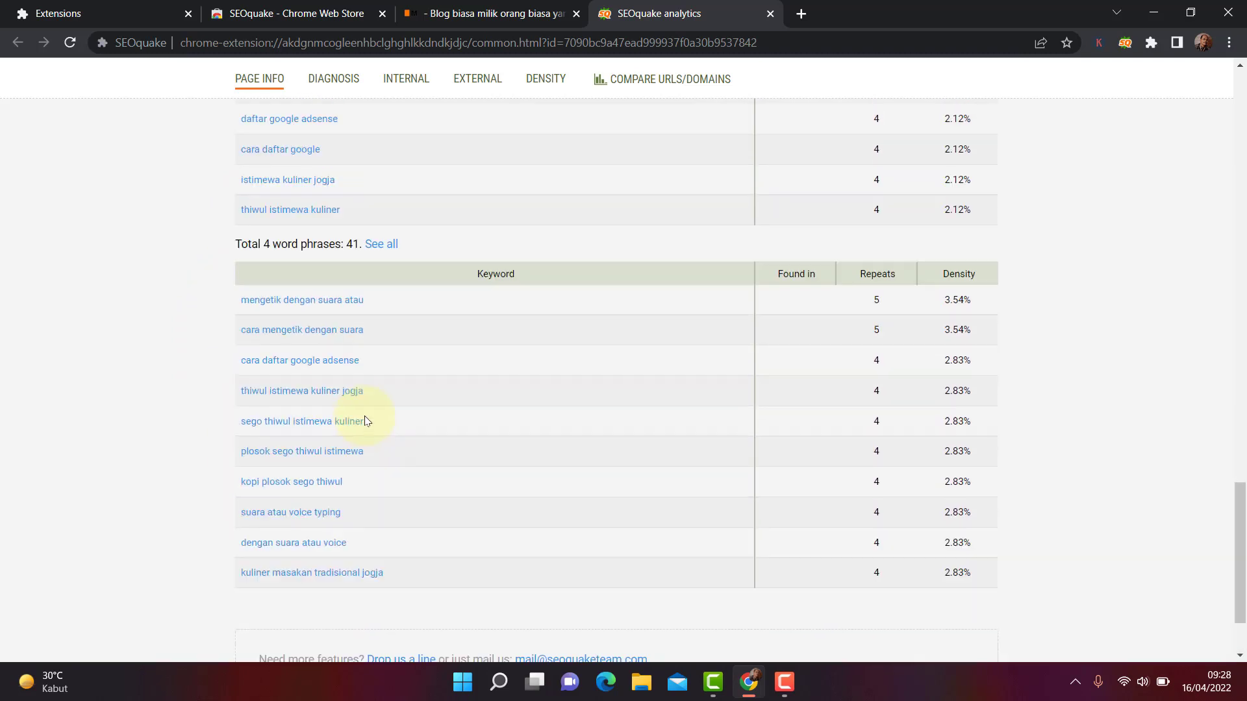
pyautogui.scroll(15, 364, 419)
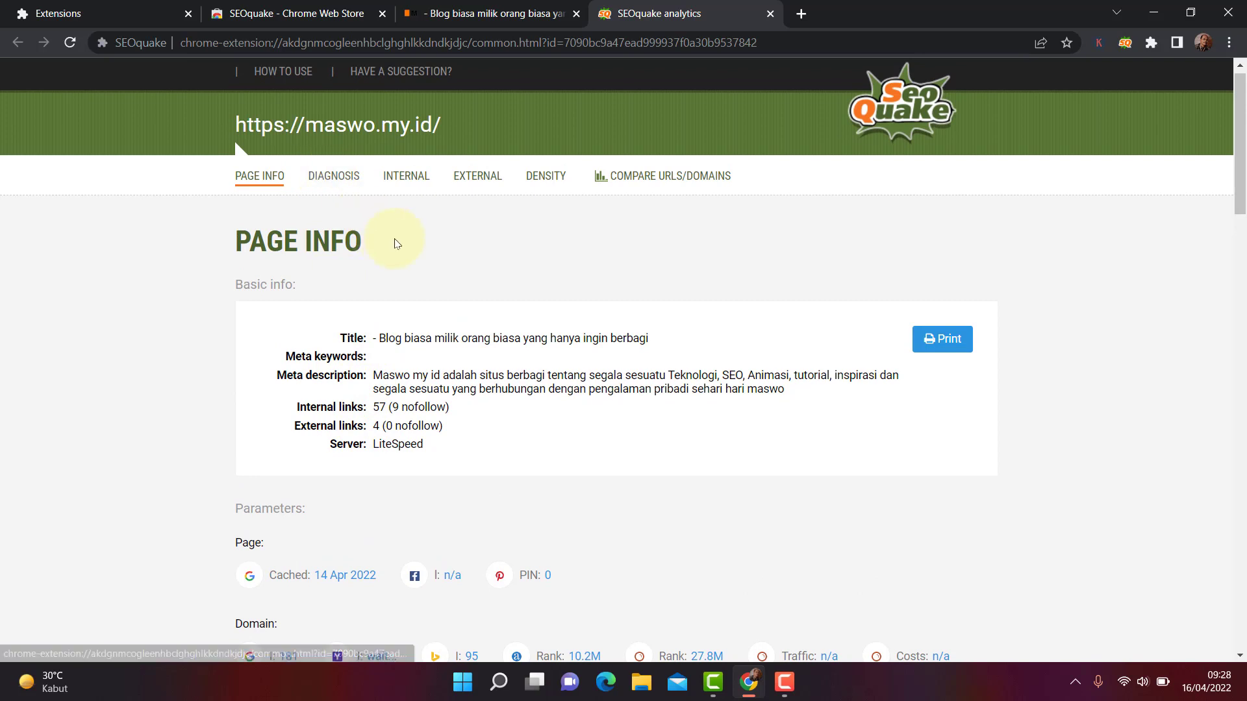
# Open the Diagnosis report with the page SEO audit of maswo.my.id and look over its summary
pyautogui.click(334, 177)
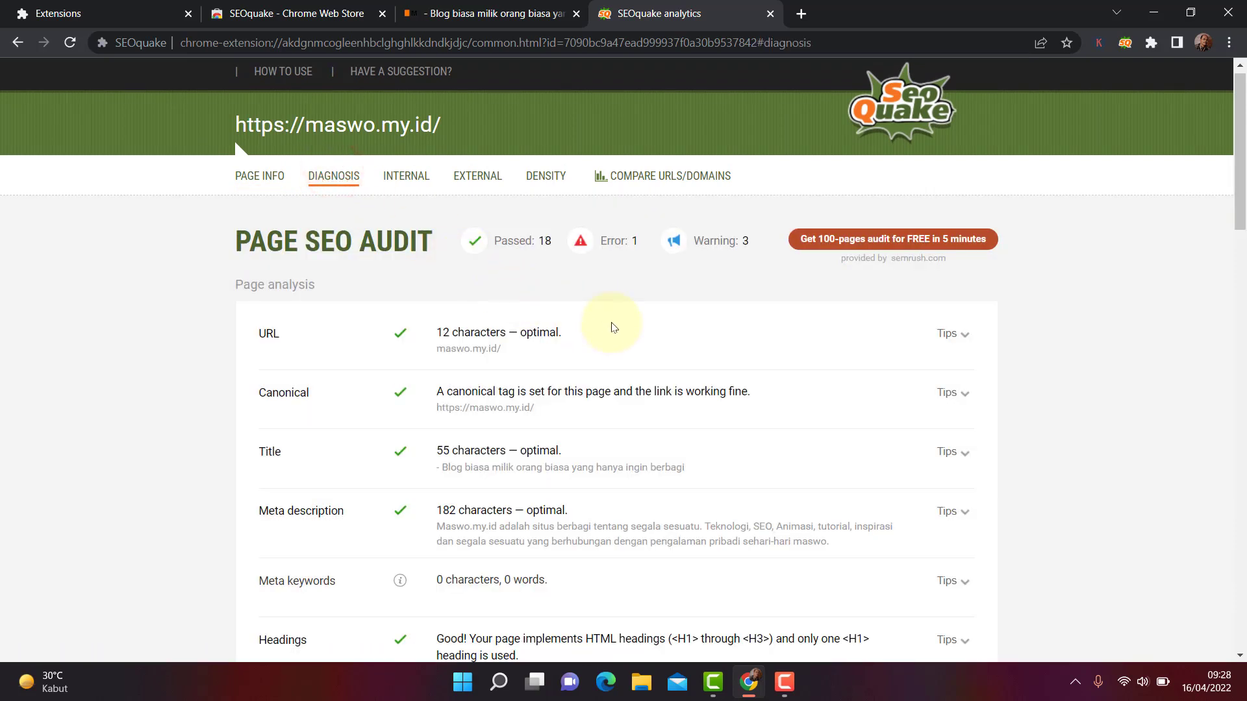
pyautogui.scroll(-3, 608, 325)
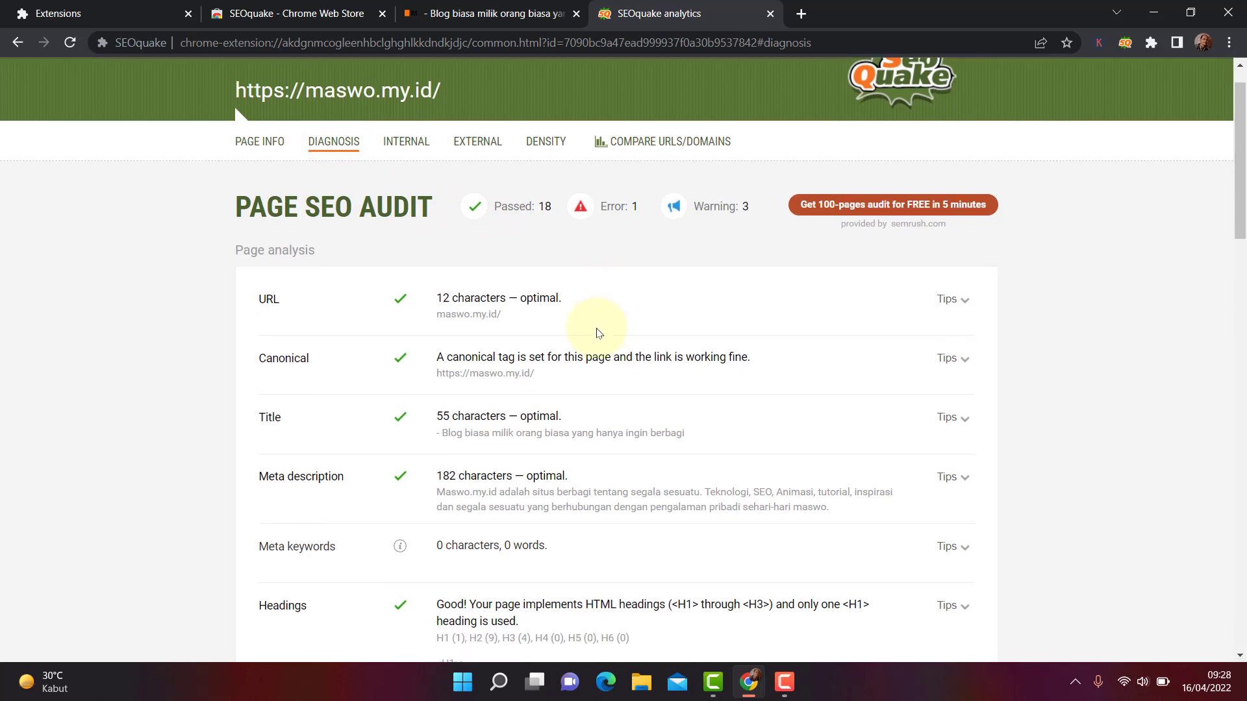
pyautogui.scroll(3, 594, 329)
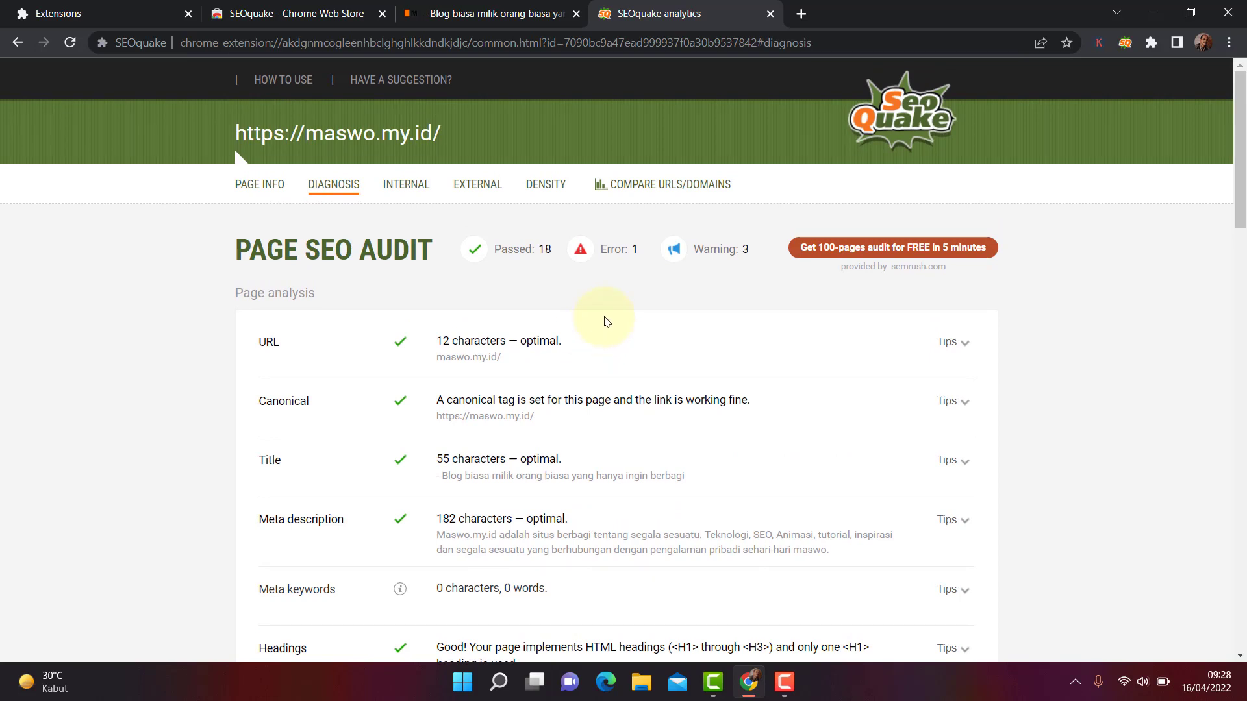
pyautogui.scroll(-1, 588, 419)
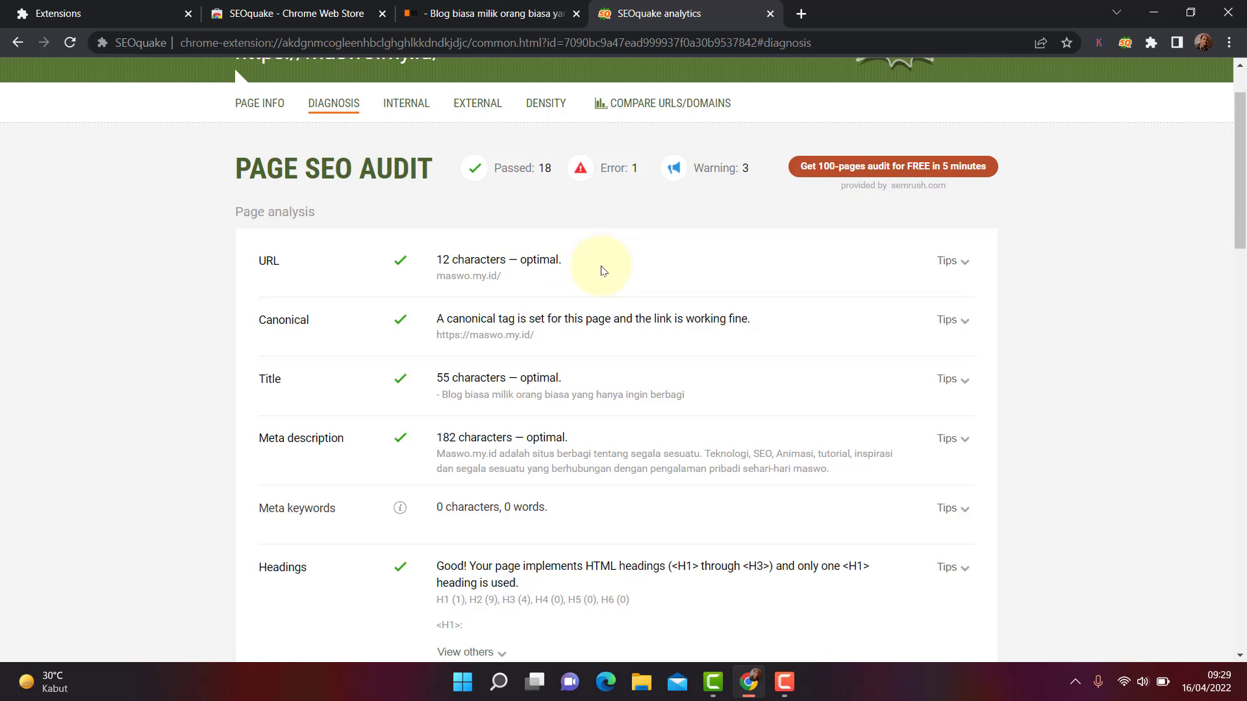
# Read the tips for the audit's URL check, close them, and review the first page analysis checks
pyautogui.click(965, 267)
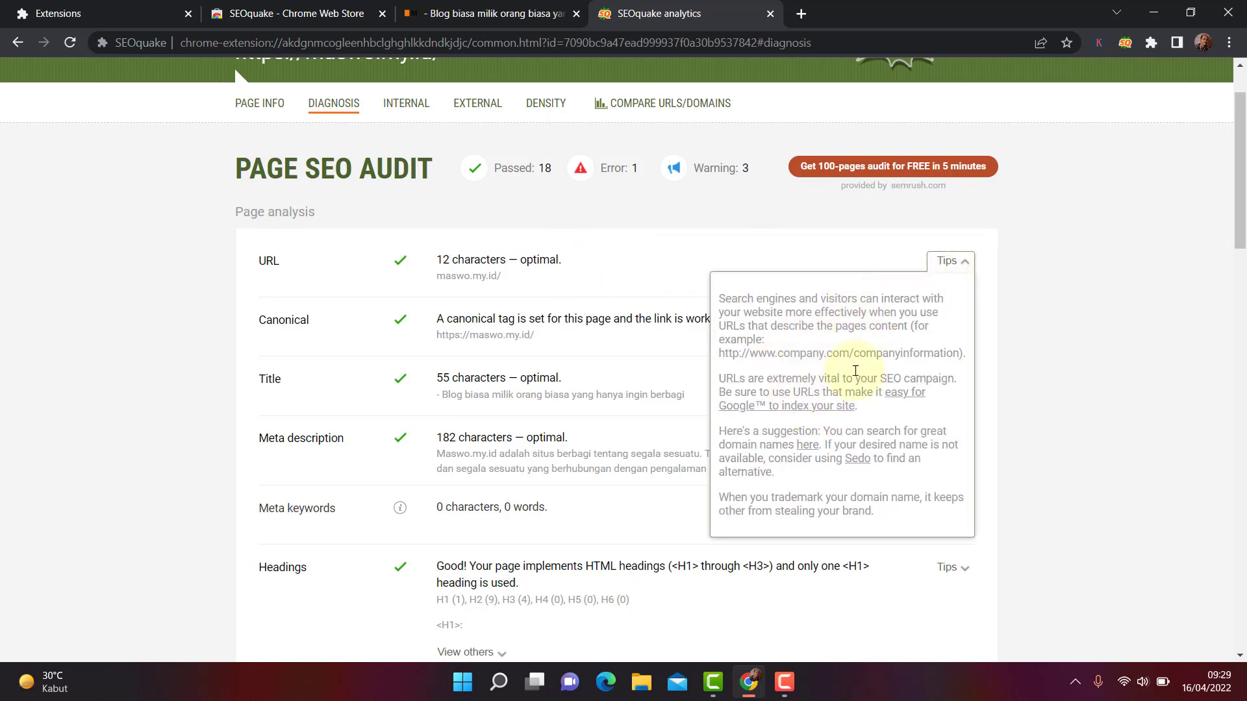
pyautogui.click(880, 234)
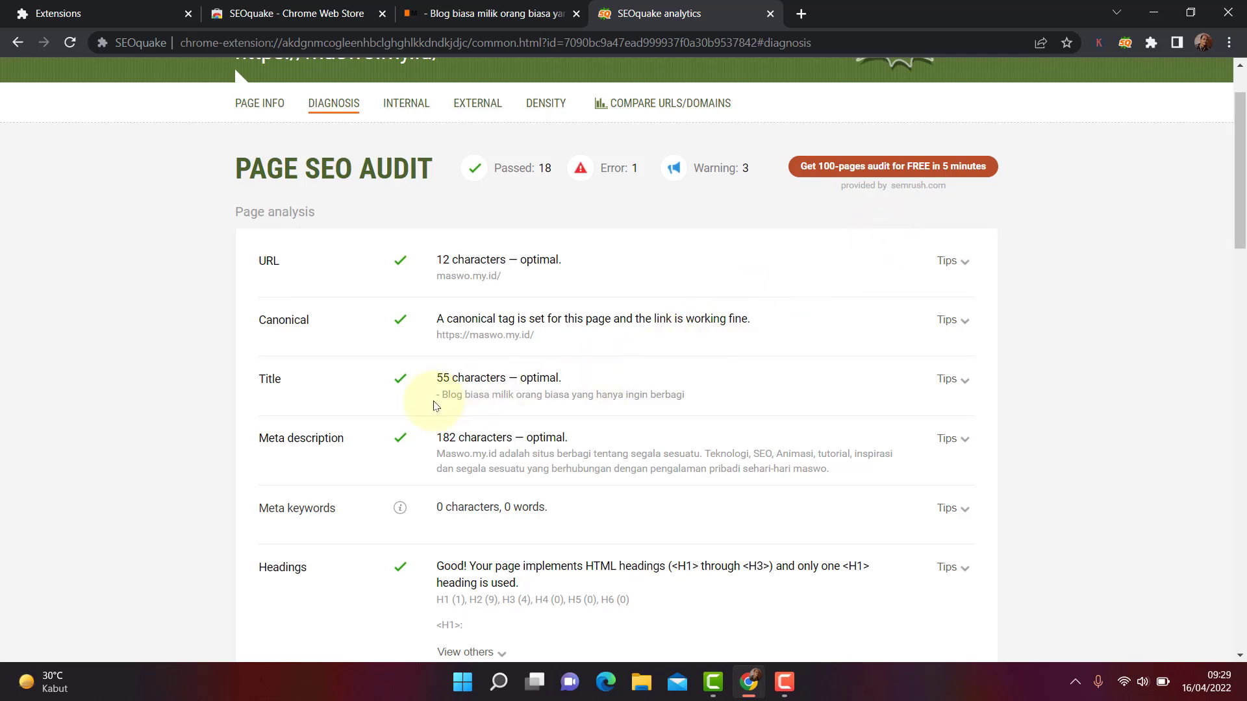
pyautogui.scroll(-1, 334, 317)
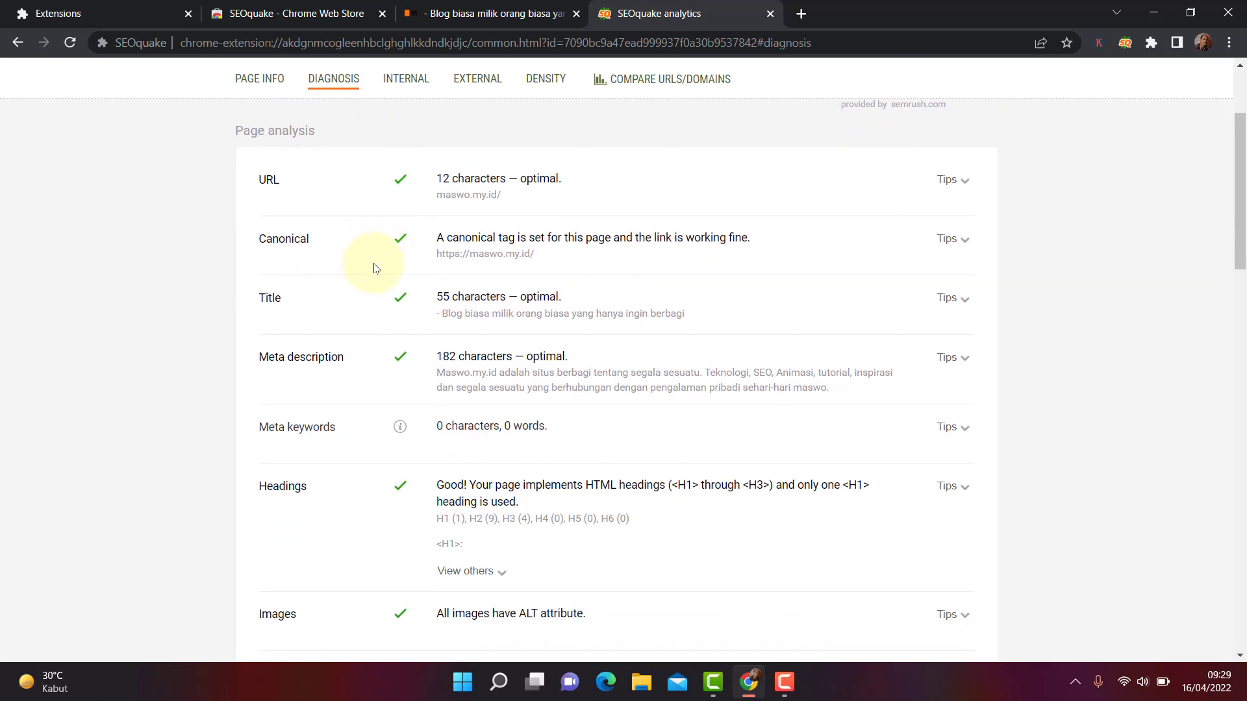
pyautogui.scroll(1, 383, 253)
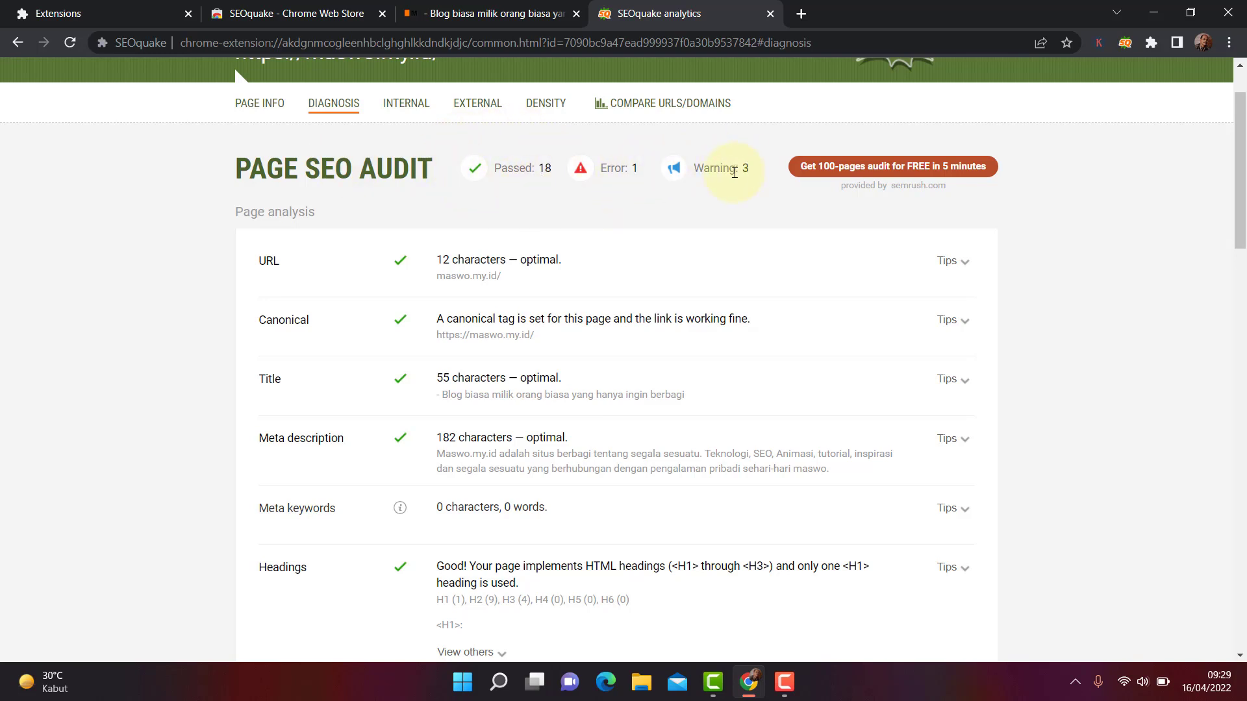
pyautogui.scroll(2, 416, 283)
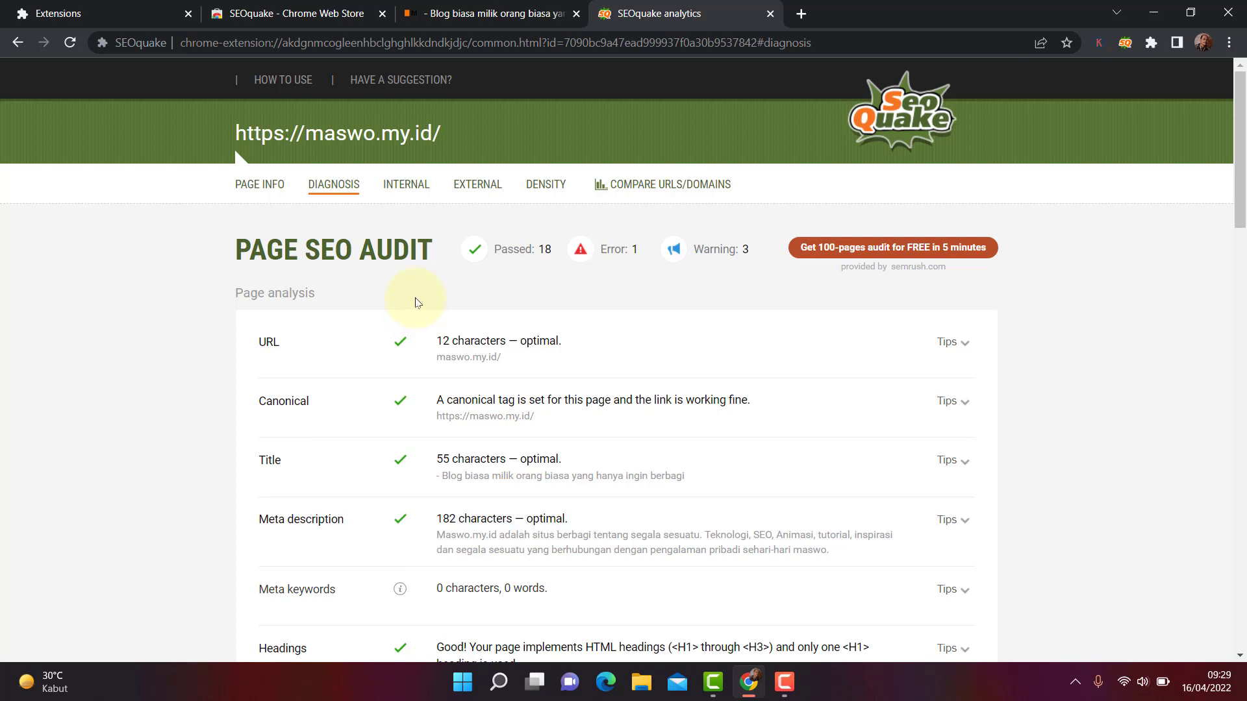
# Locate the AMP check under Mobile compliance, read its tips and close them
pyautogui.scroll(-5, 398, 301)
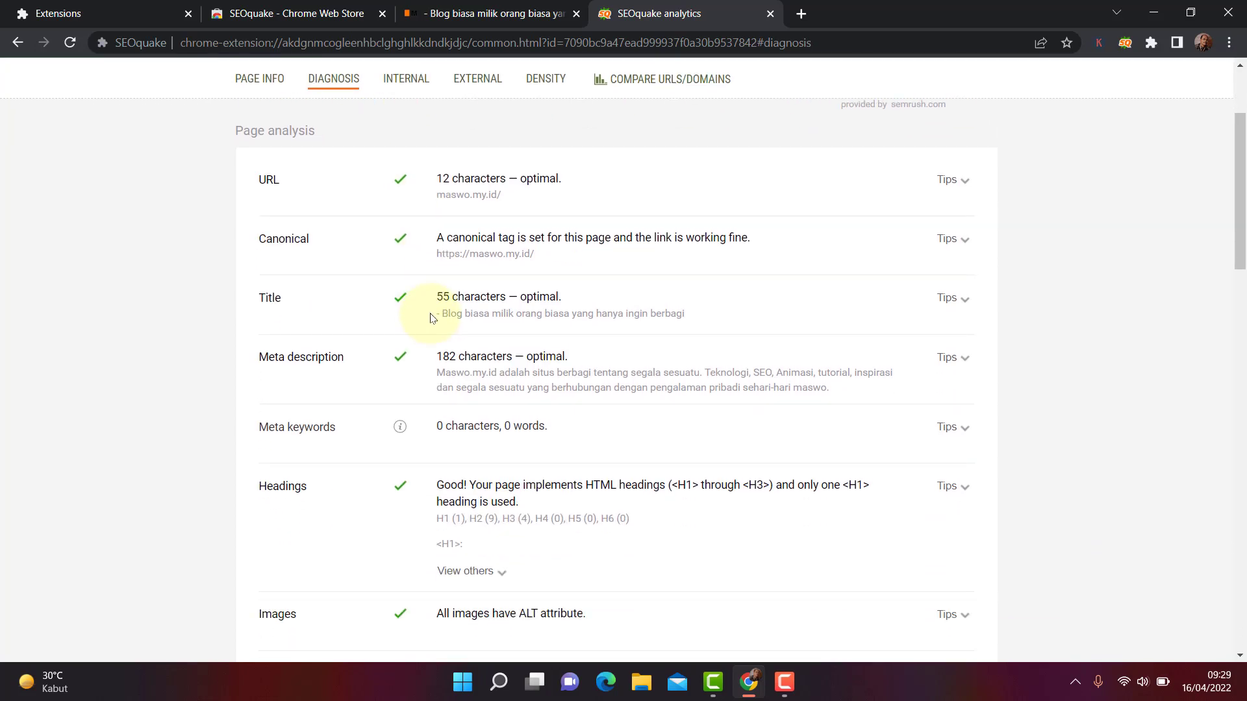
pyautogui.scroll(4, 454, 266)
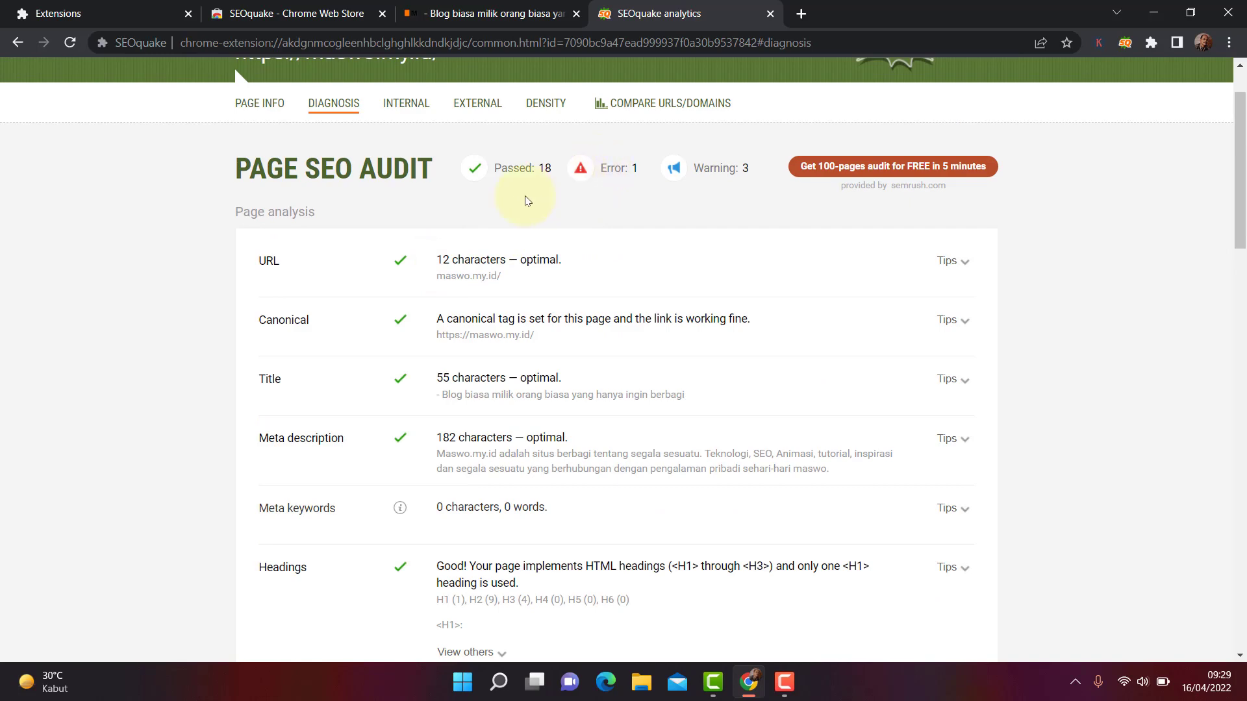
pyautogui.scroll(-3, 413, 275)
pyautogui.scroll(-14, 413, 279)
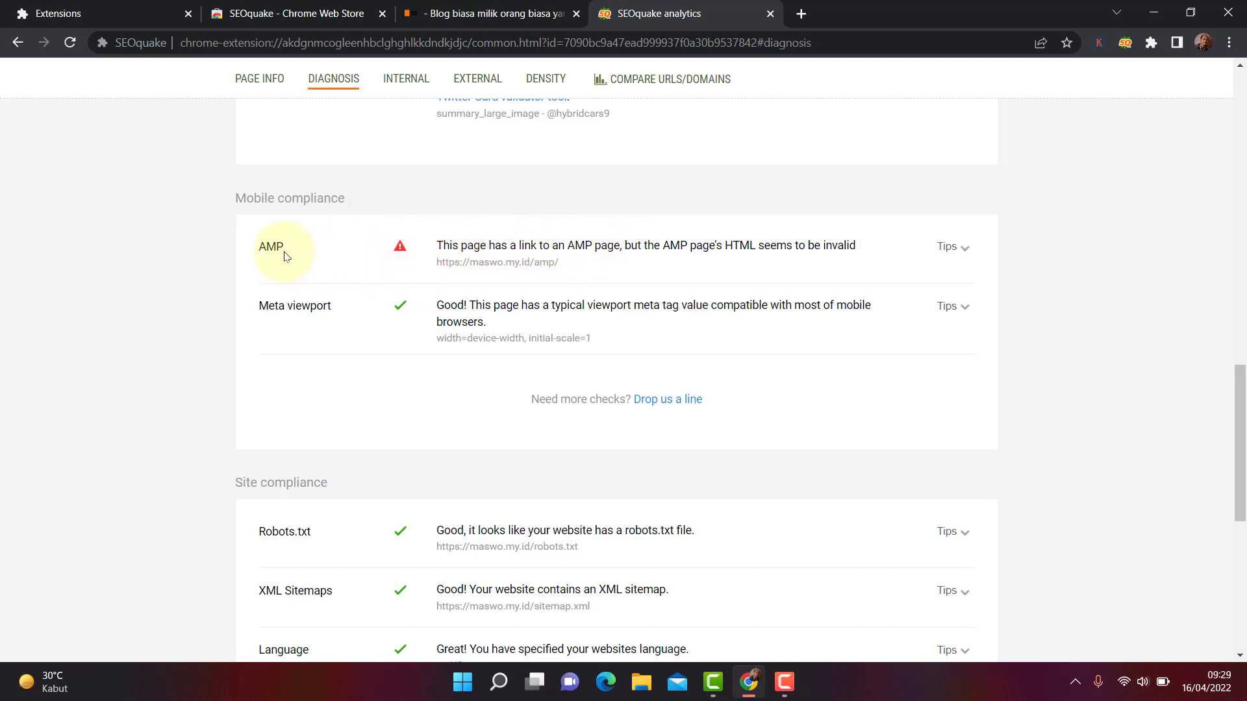
pyautogui.click(963, 250)
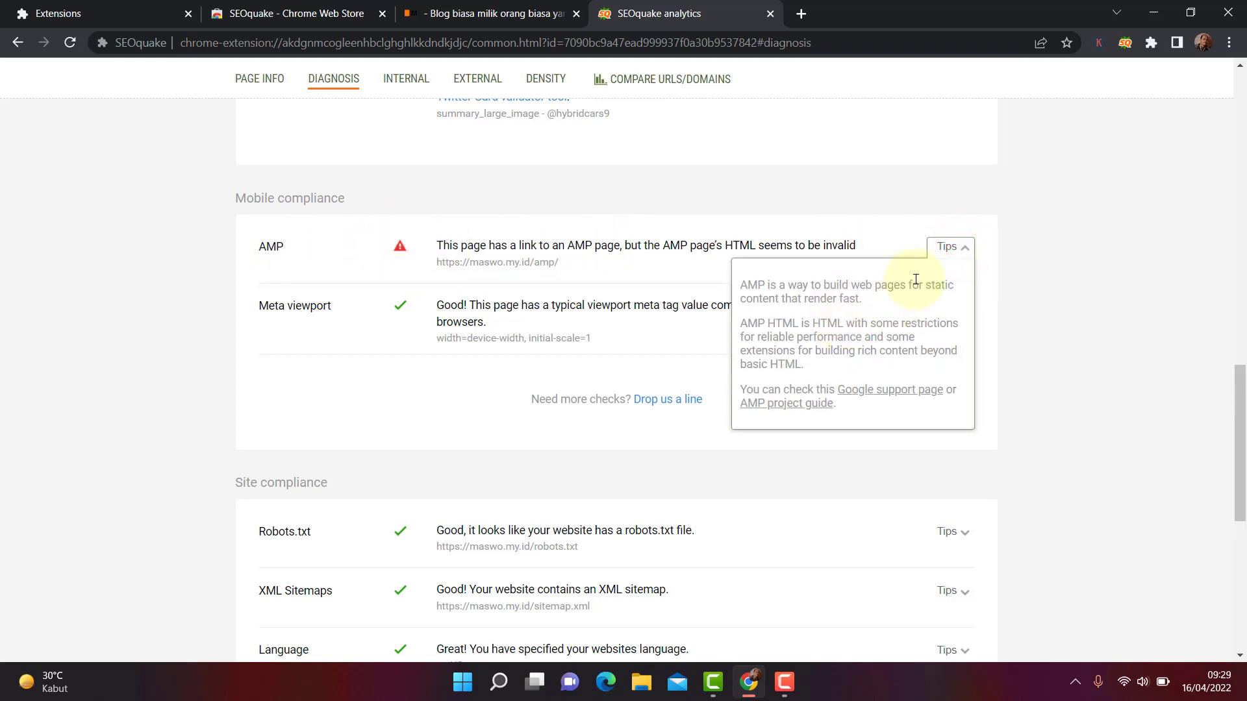
pyautogui.click(901, 233)
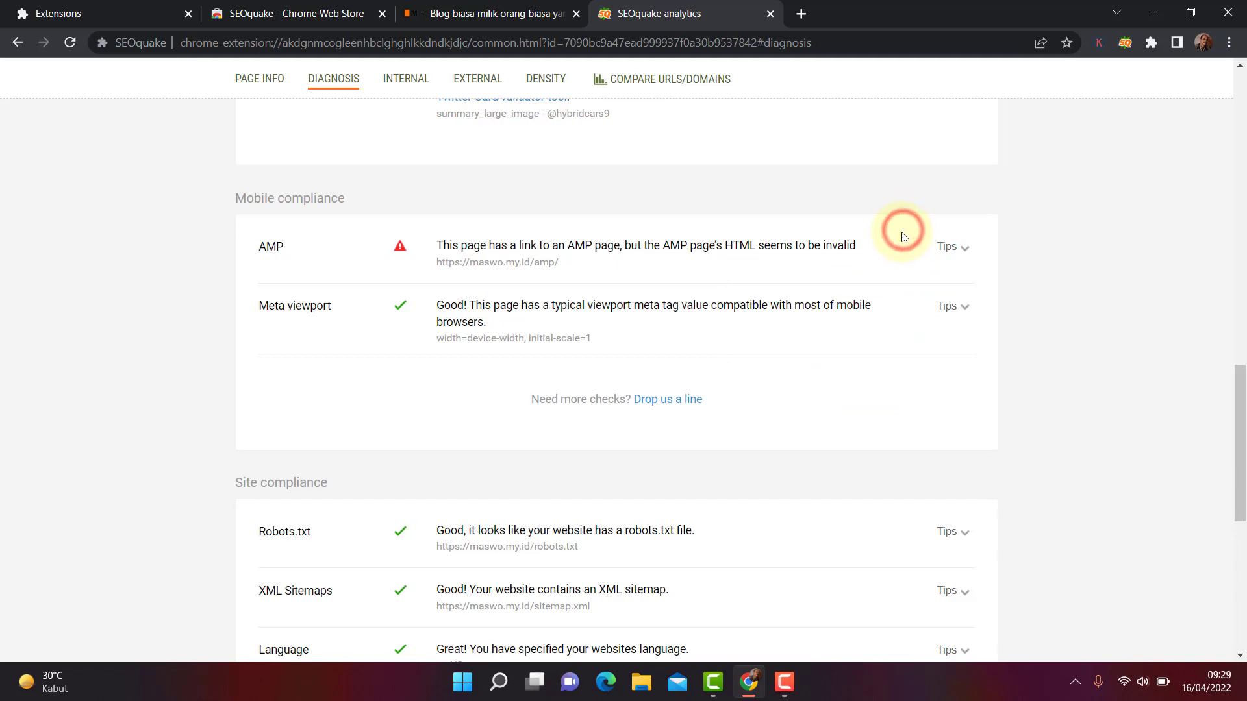
pyautogui.scroll(18, 704, 276)
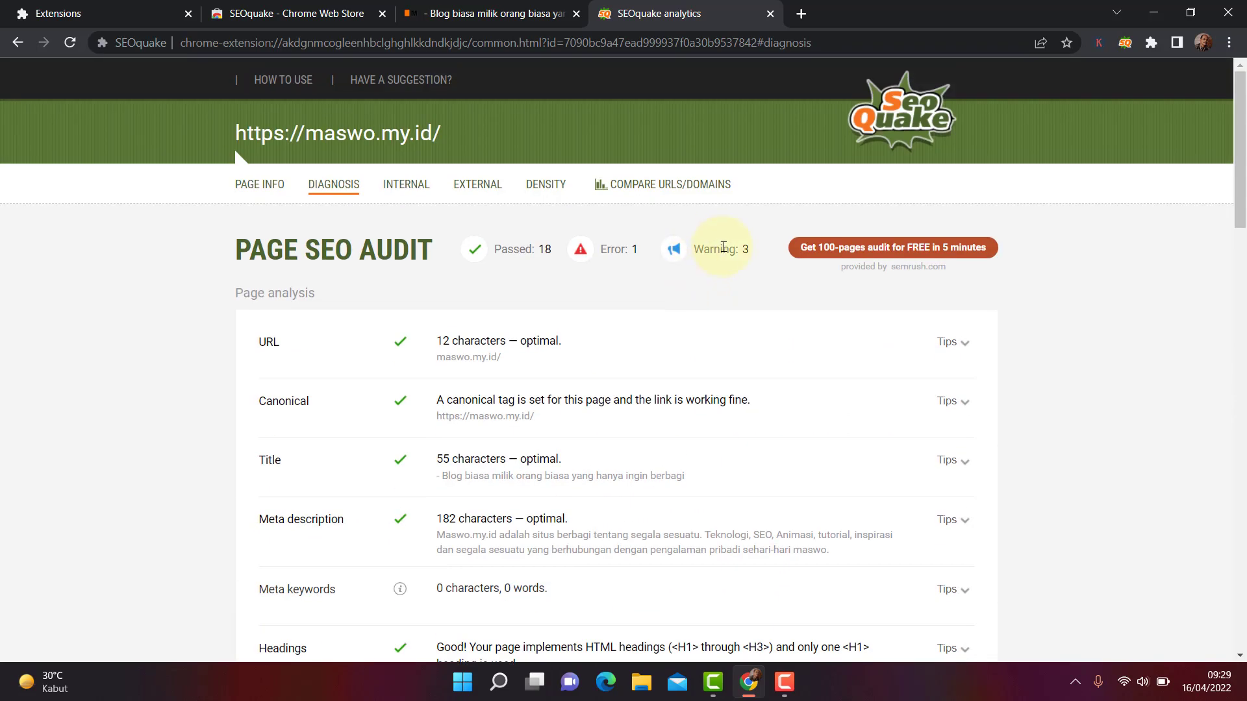
# Examine the audit's Text/HTML ratio, Microformats and Schema.org items and the site compliance checks
pyautogui.scroll(-10, 663, 337)
pyautogui.scroll(10, 584, 353)
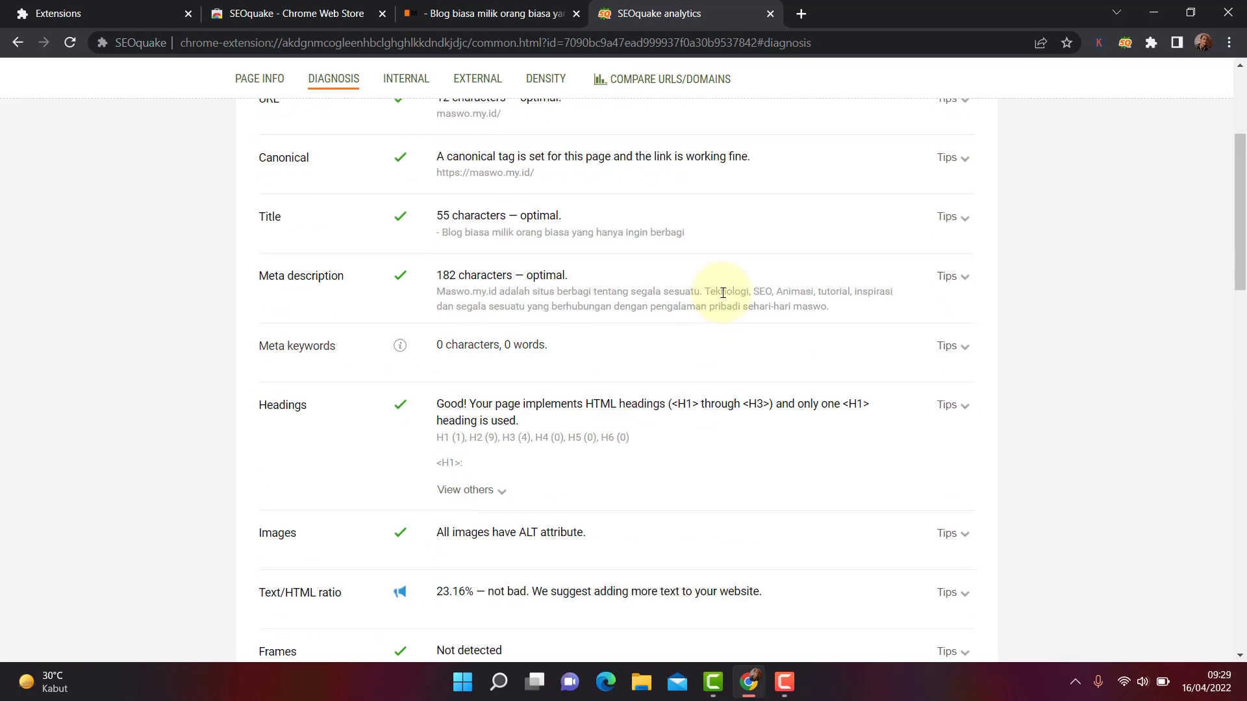
pyautogui.scroll(-8, 662, 296)
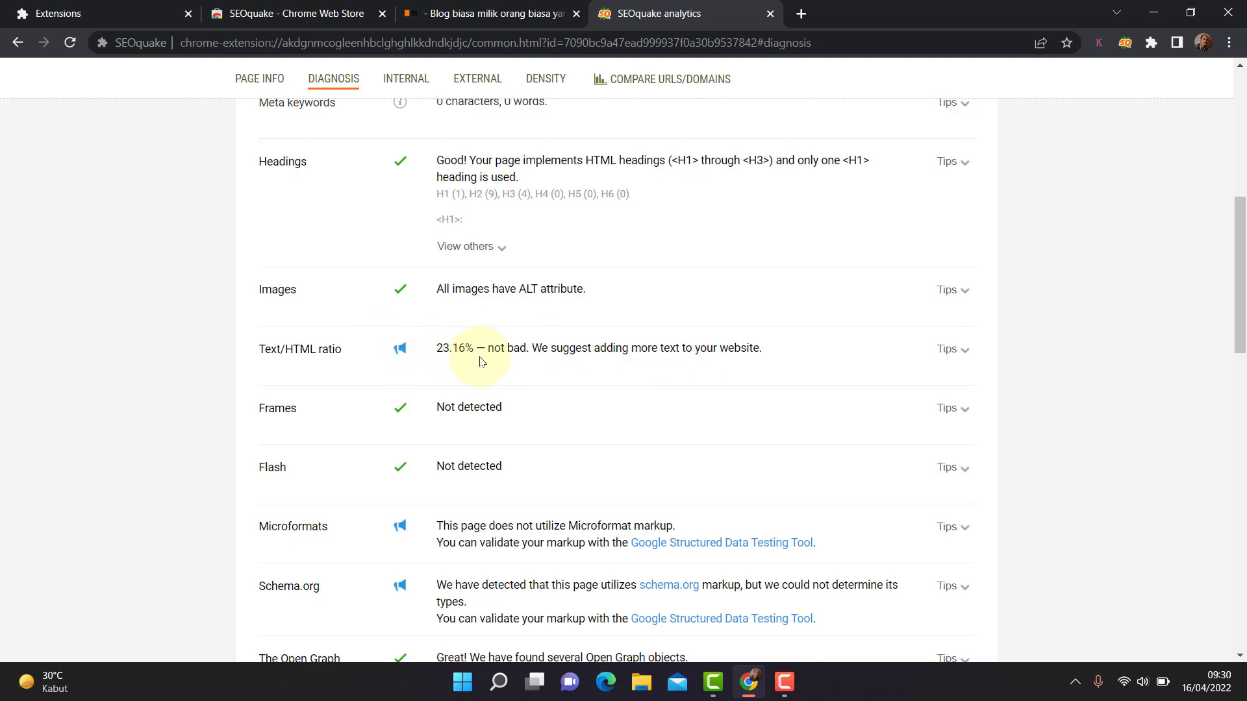
pyautogui.scroll(-2, 487, 347)
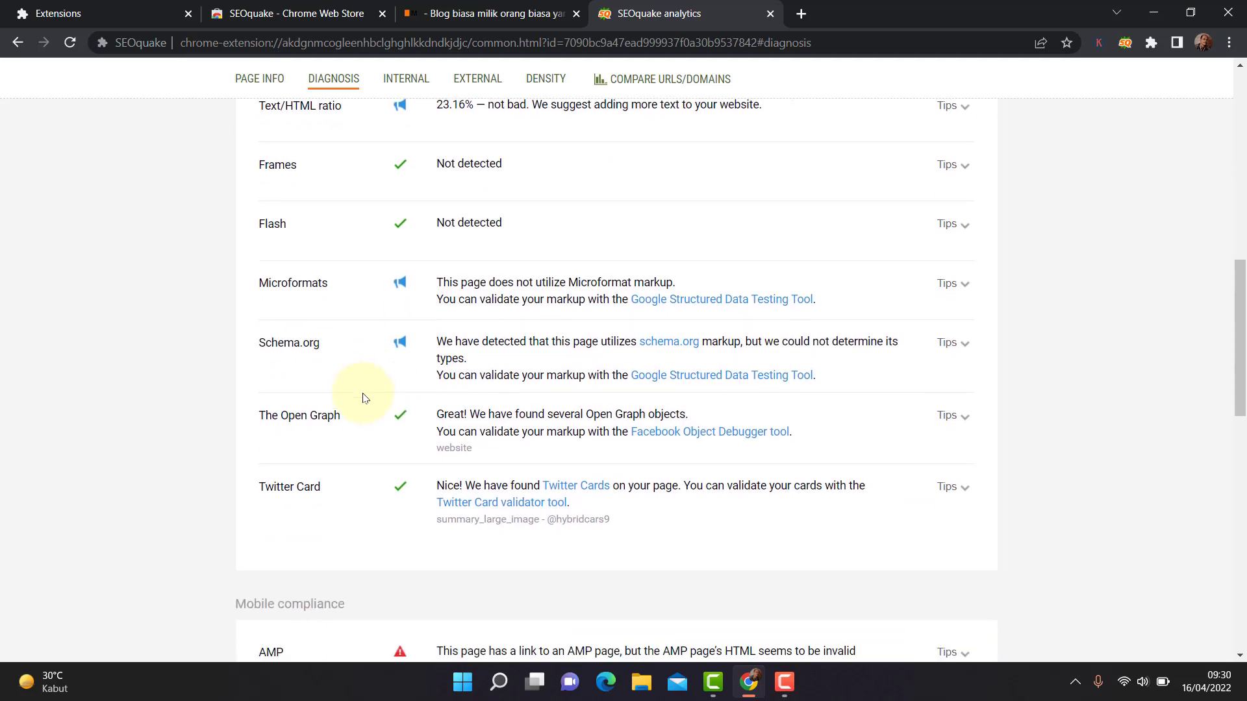
pyautogui.scroll(-1, 381, 392)
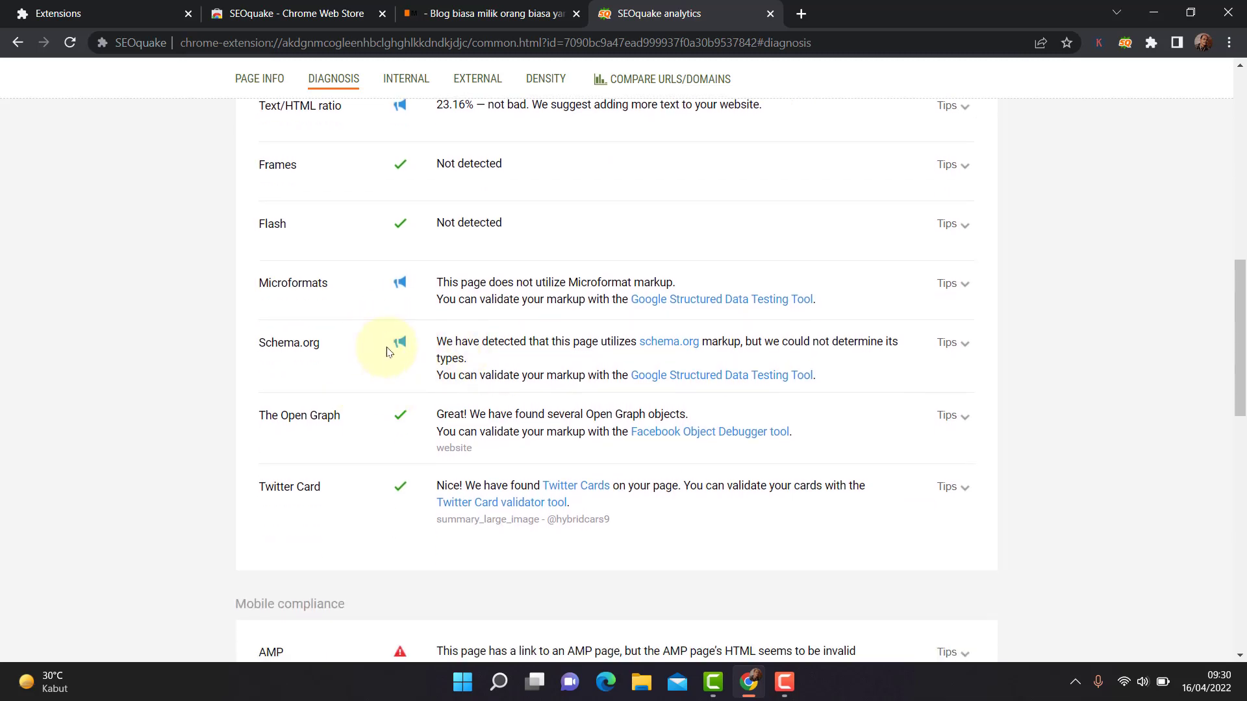
pyautogui.scroll(-5, 390, 355)
pyautogui.scroll(-6, 389, 360)
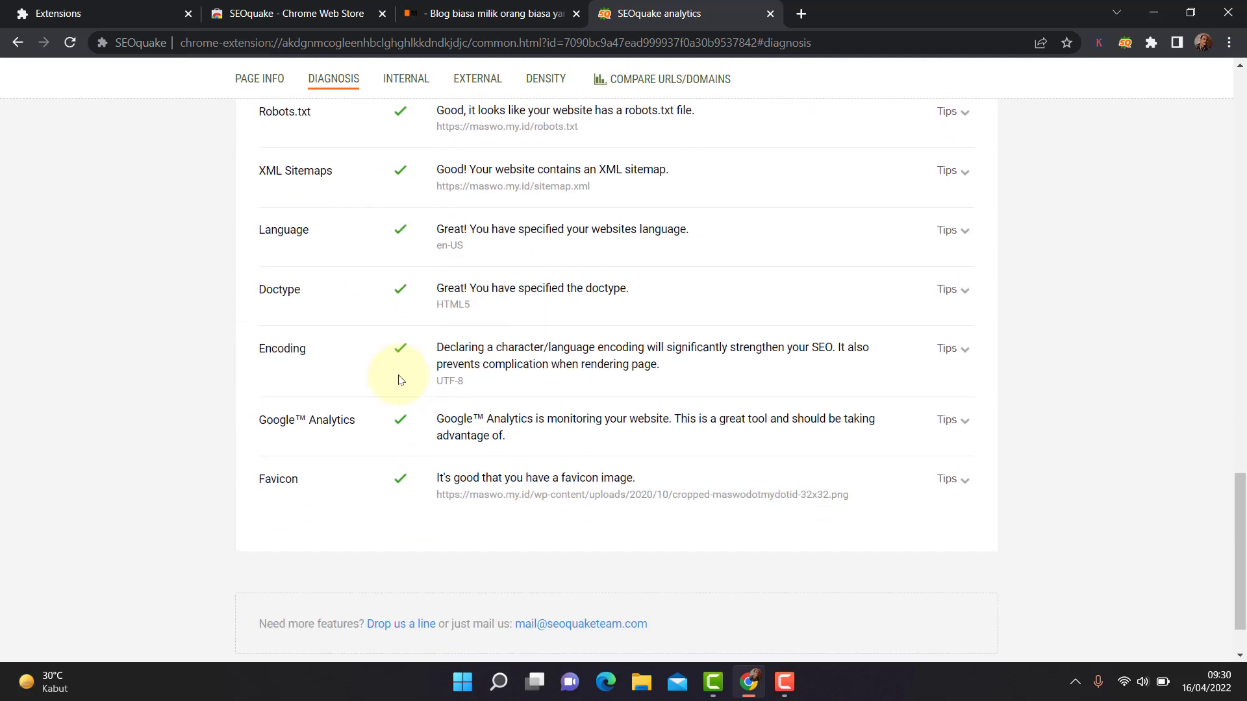
pyautogui.scroll(16, 434, 384)
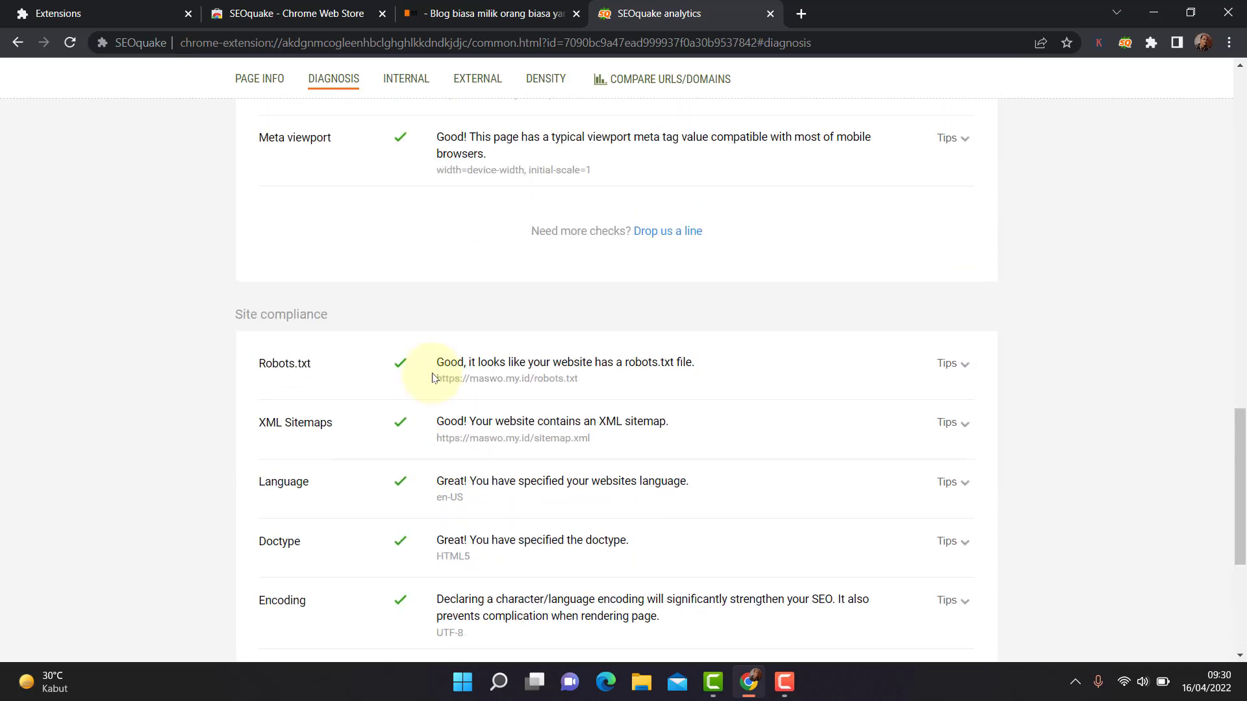
pyautogui.scroll(7, 435, 383)
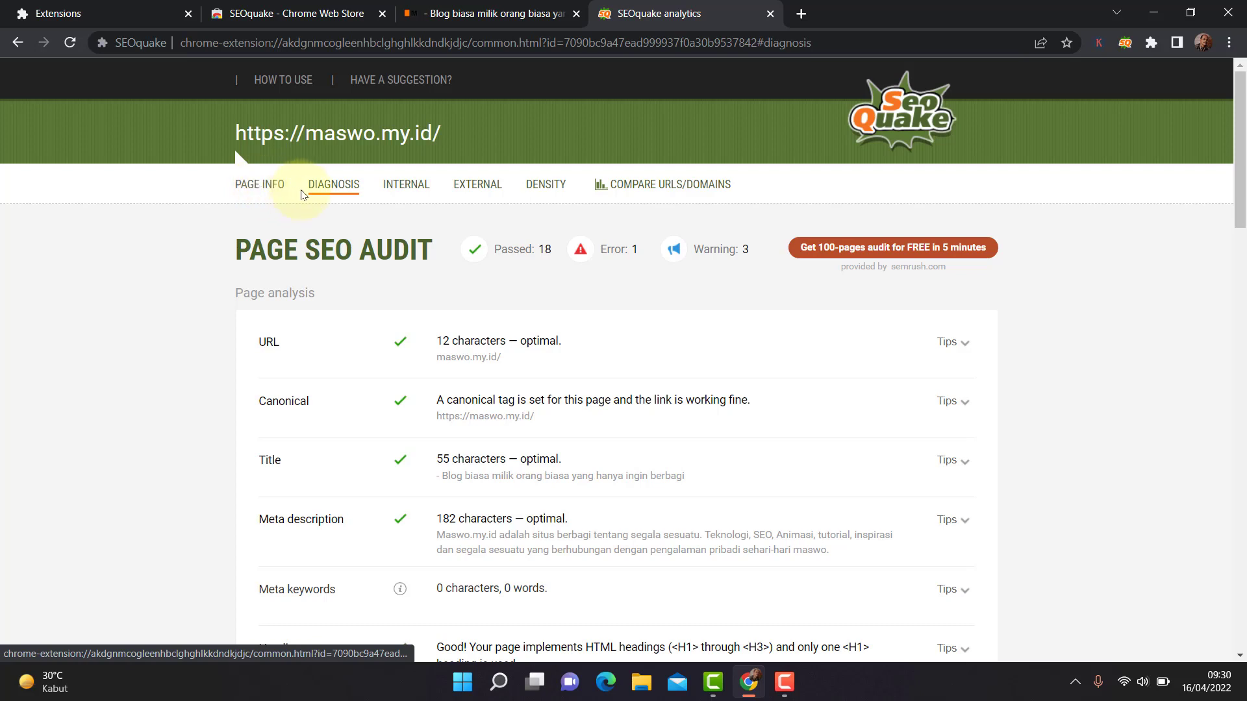
# Open the Internal links report and look over its listed URLs and link parameters
pyautogui.click(387, 184)
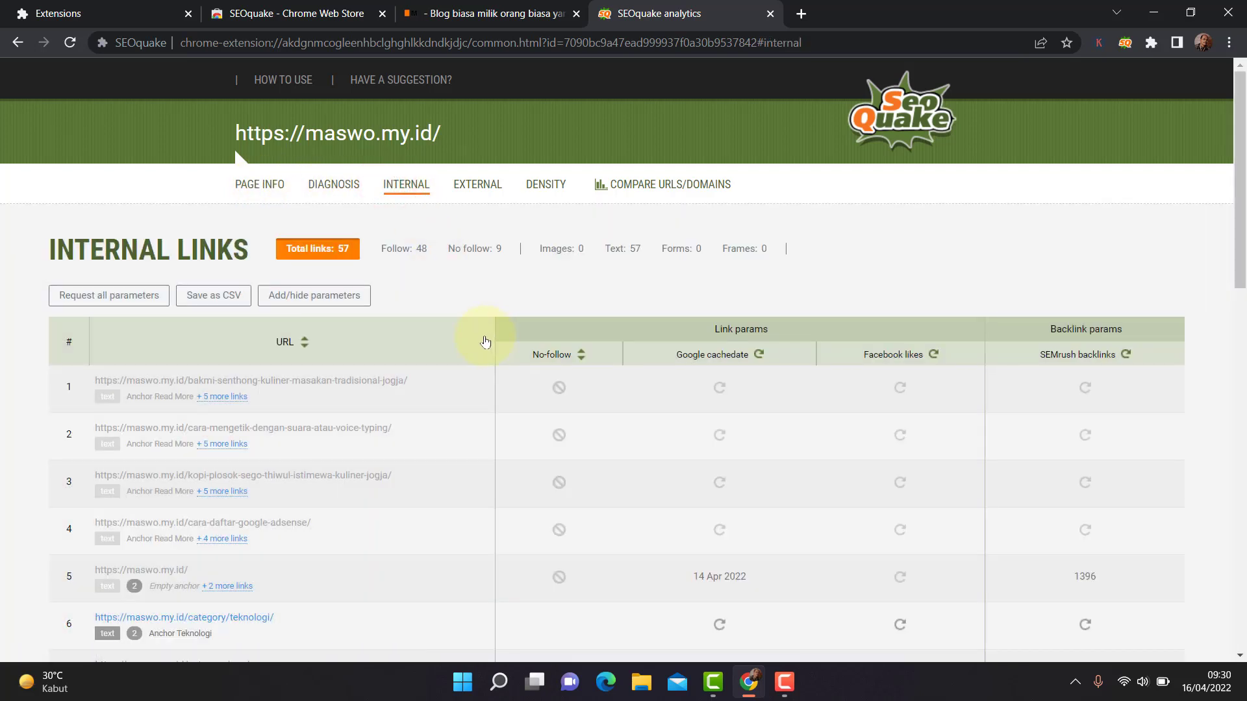
pyautogui.scroll(-1, 481, 336)
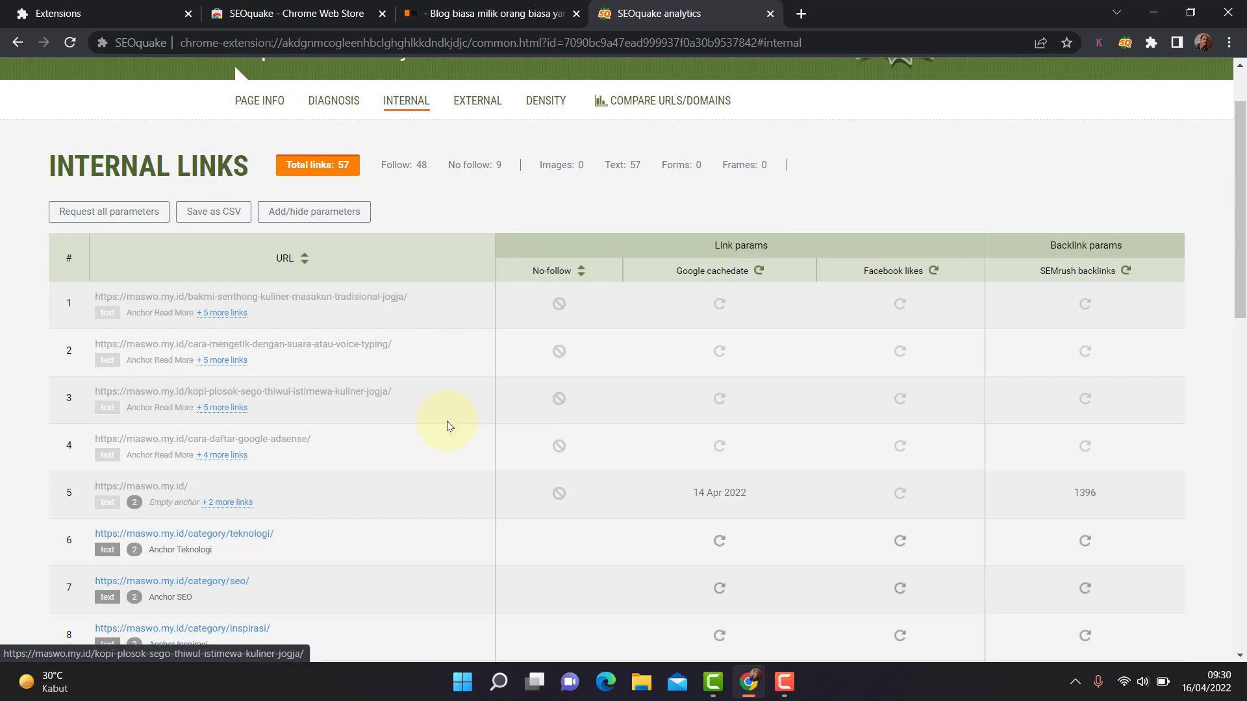
pyautogui.scroll(-3, 446, 415)
pyautogui.scroll(1, 448, 396)
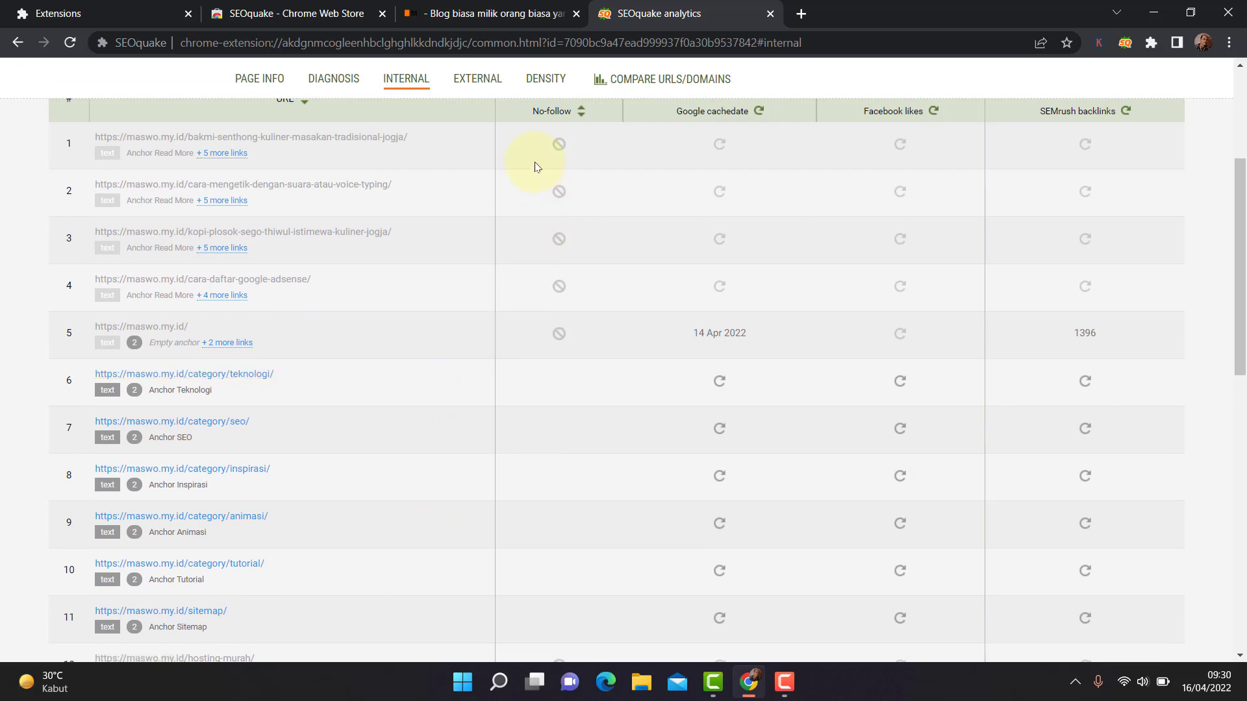
# Request the Google cachedate, Facebook likes and SEMrush backlinks values for the category/teknologi internal link
pyautogui.moveTo(128, 384)
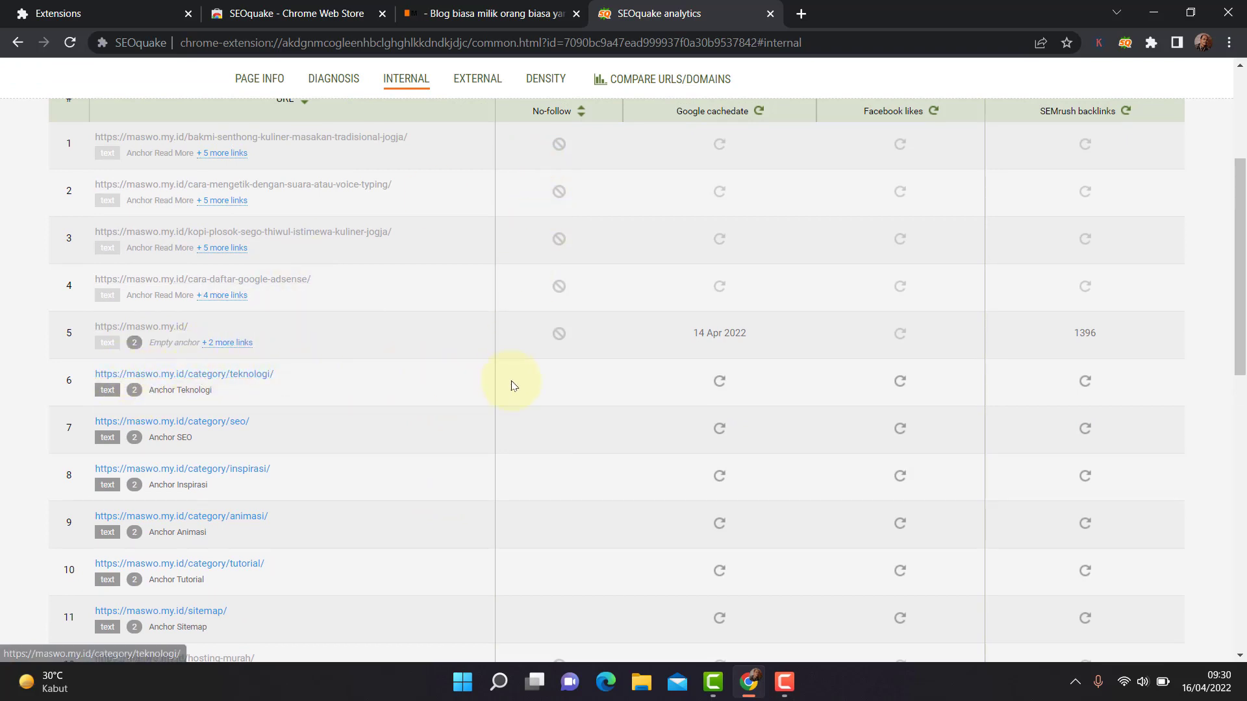
pyautogui.click(724, 382)
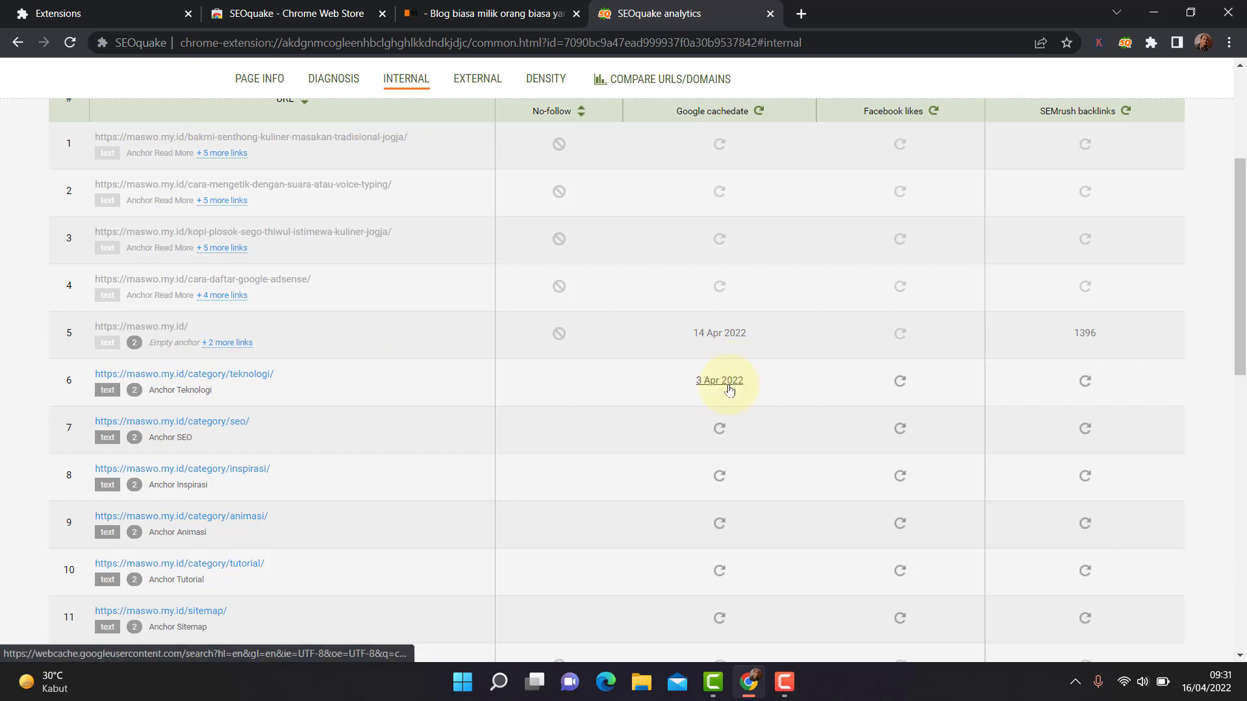
pyautogui.click(902, 387)
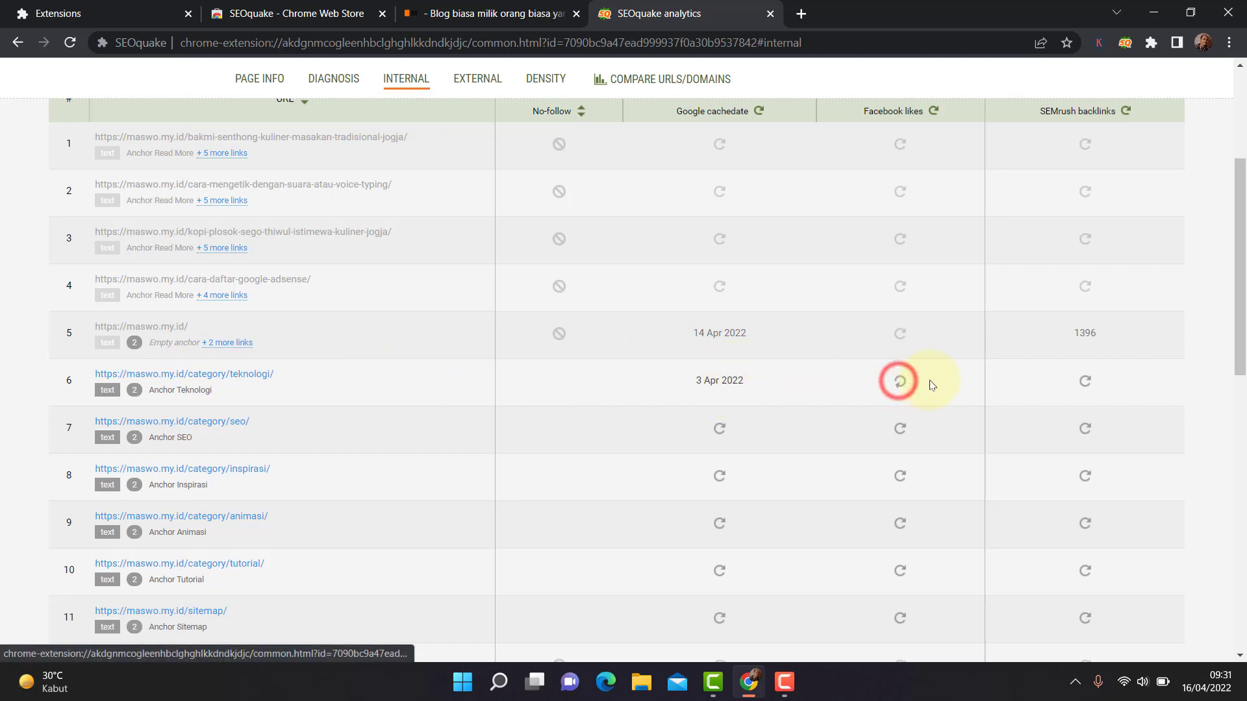
pyautogui.click(1083, 383)
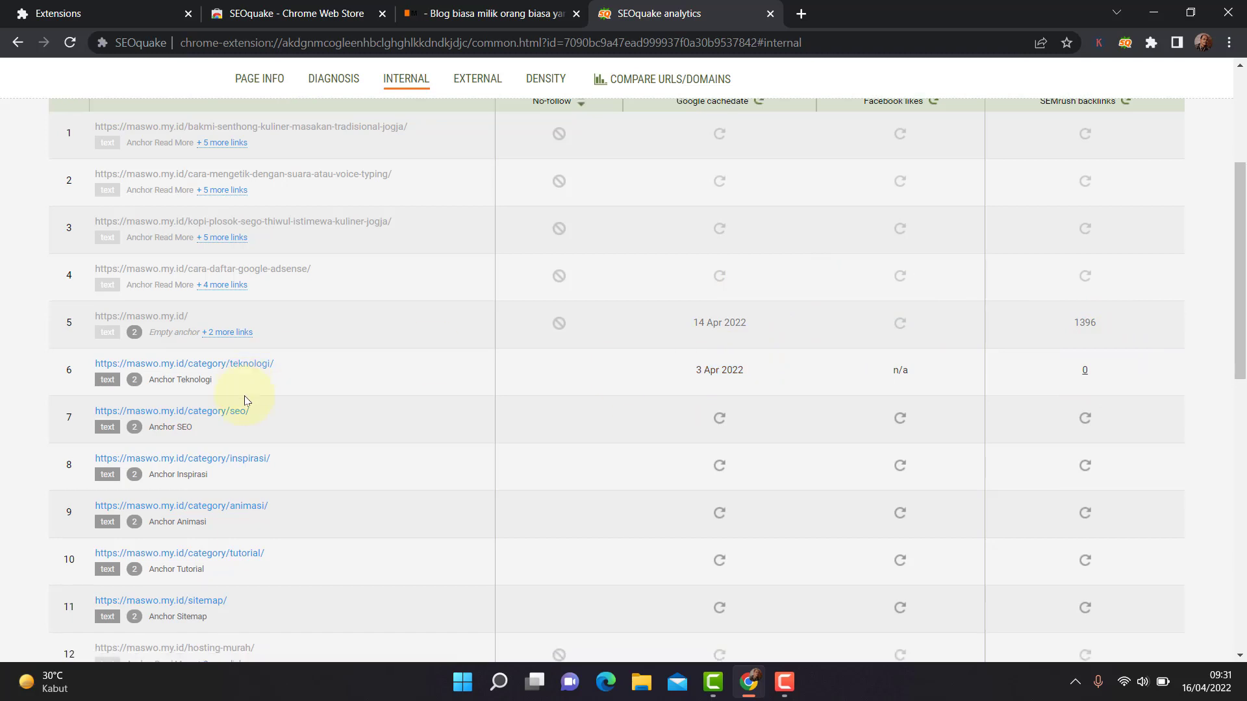
# Look through the remaining internal links and compare their parameters with the category/teknologi row
pyautogui.scroll(-2, 245, 400)
pyautogui.scroll(2, 244, 403)
pyautogui.scroll(-5, 244, 404)
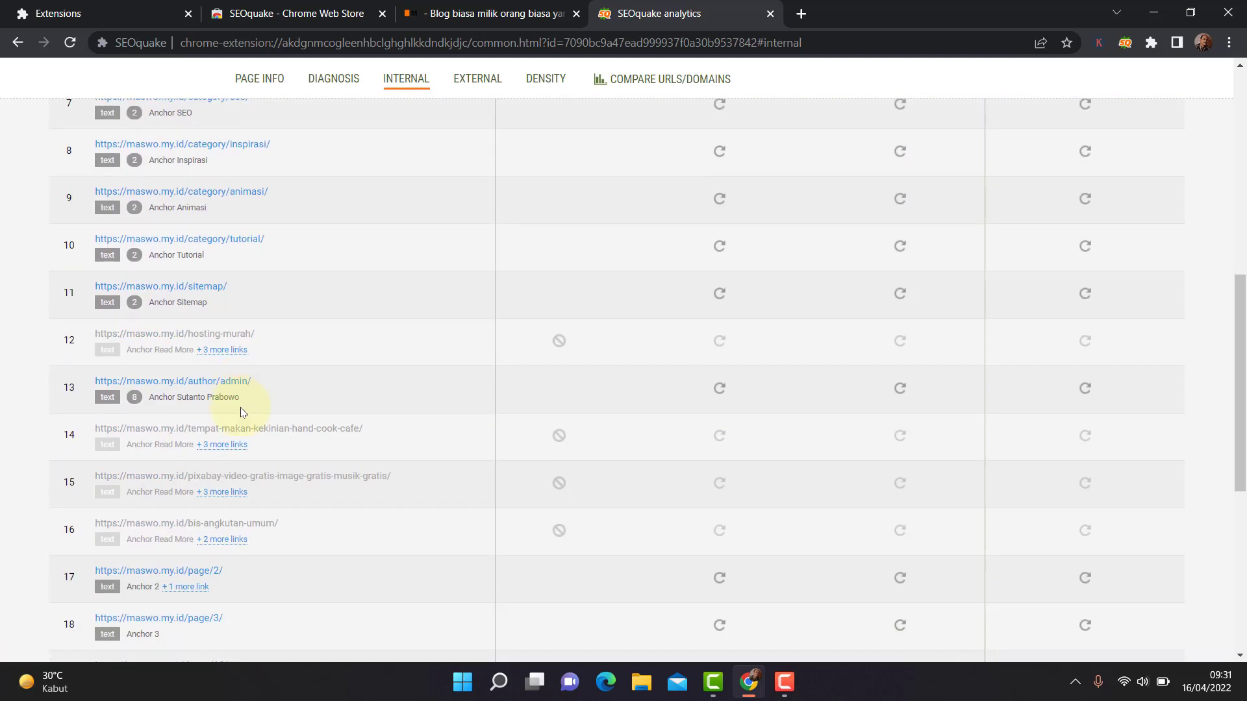
pyautogui.scroll(4, 240, 409)
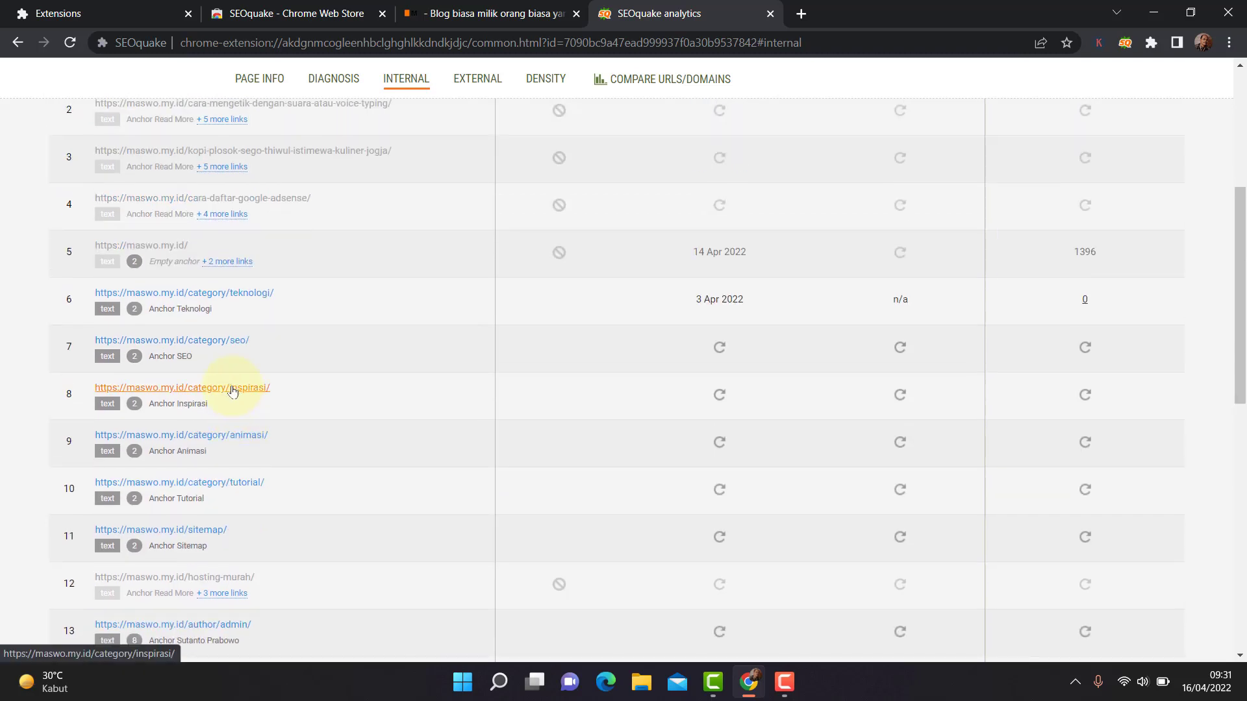
pyautogui.moveTo(134, 261)
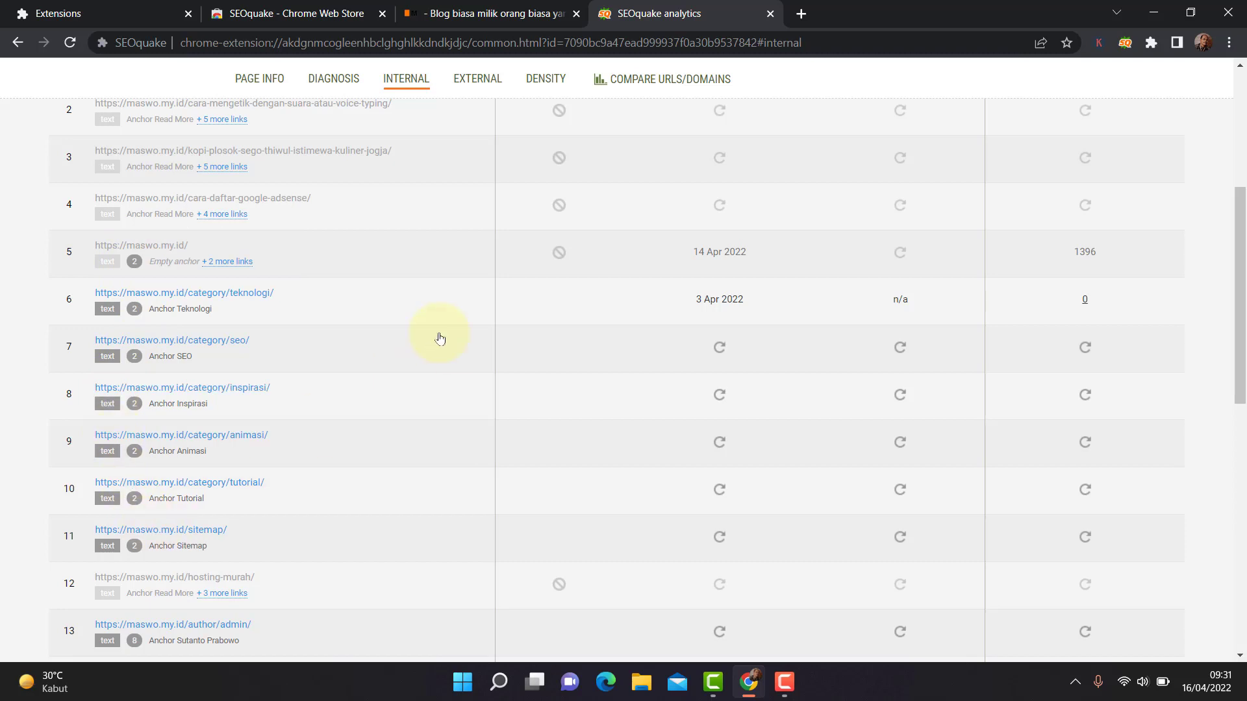
pyautogui.scroll(5, 440, 338)
# Open the External links report and request the Google index for freeproject.maswo.my.id and the whole column
pyautogui.click(475, 184)
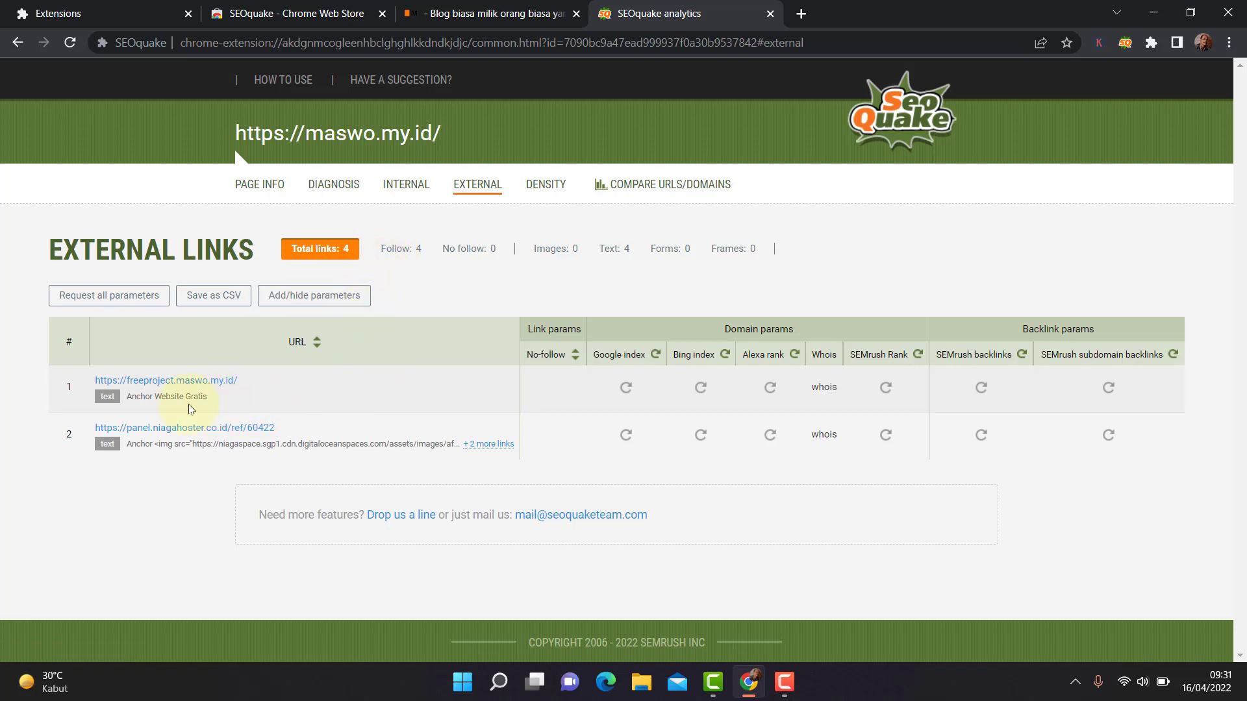
pyautogui.click(625, 385)
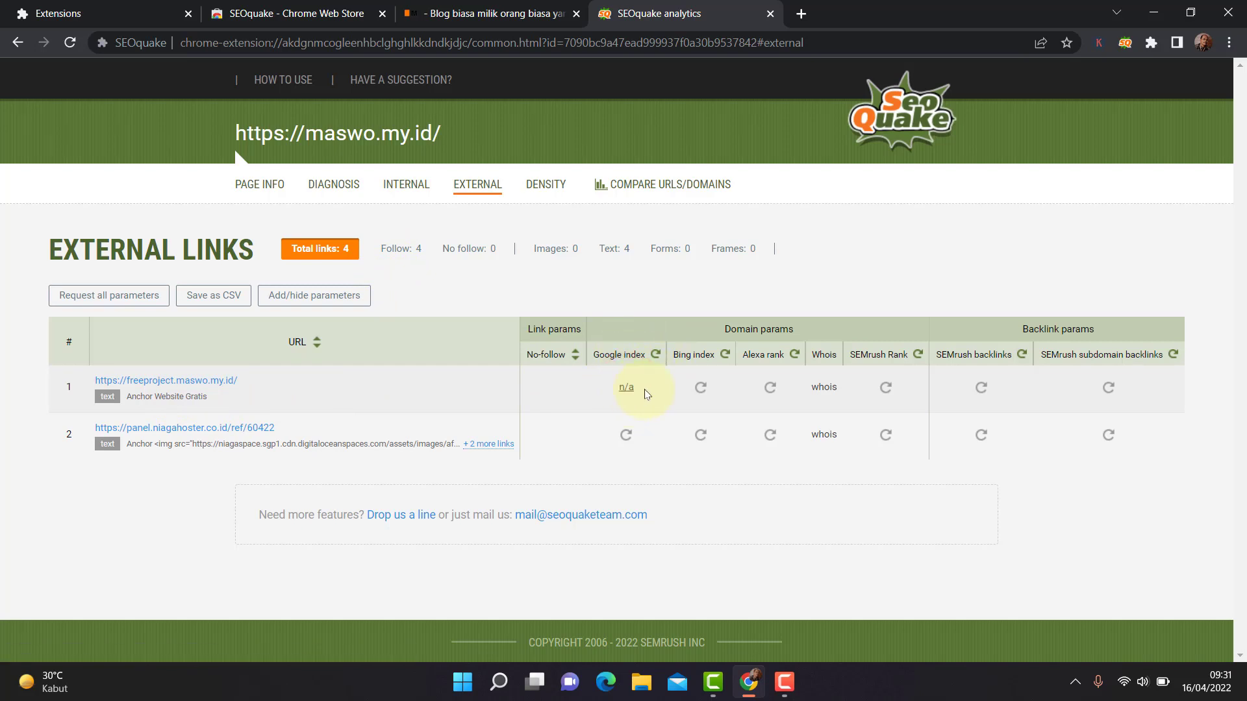
pyautogui.click(651, 357)
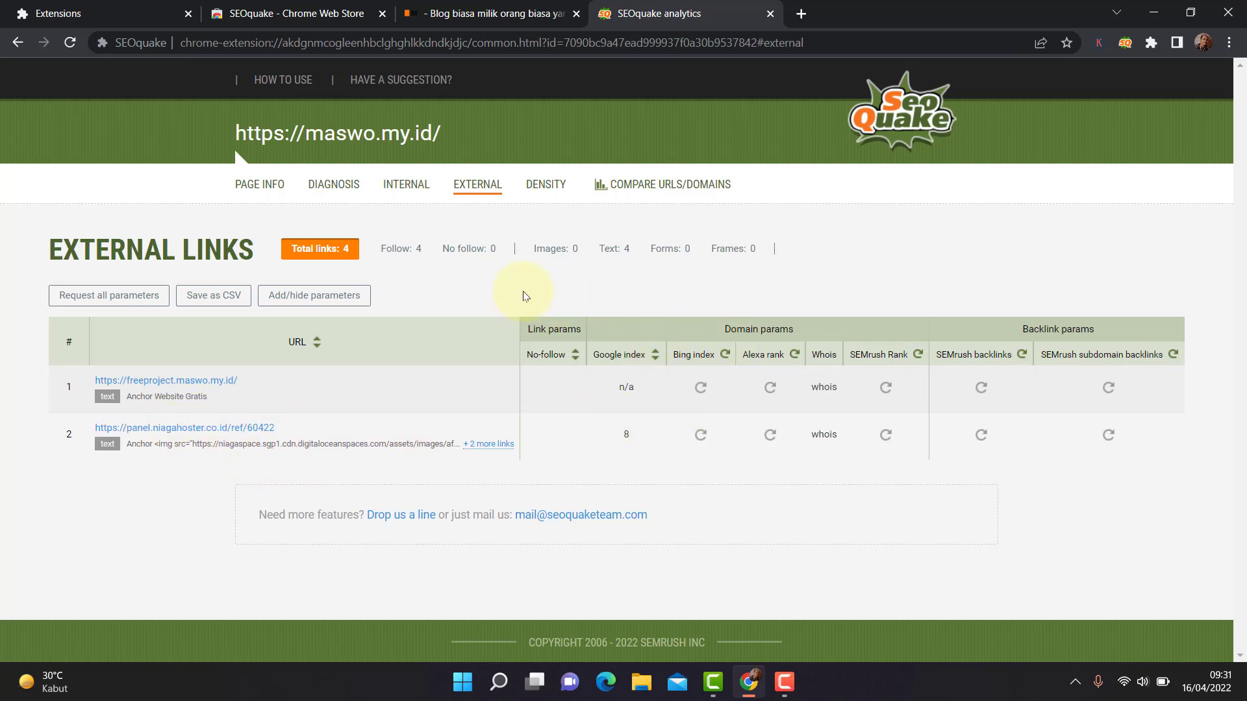
# Open the keyword Density report and review the repeats, density and prominence of the single-word keywords
pyautogui.click(544, 184)
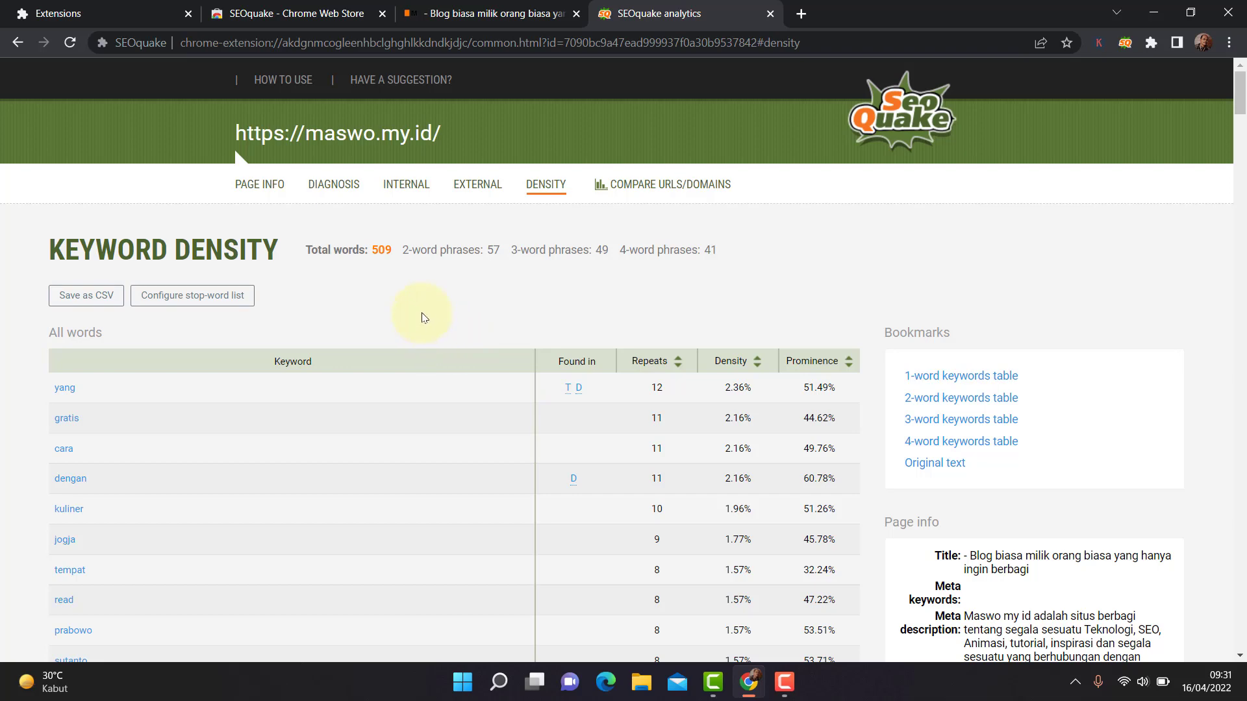
pyautogui.scroll(-3, 421, 315)
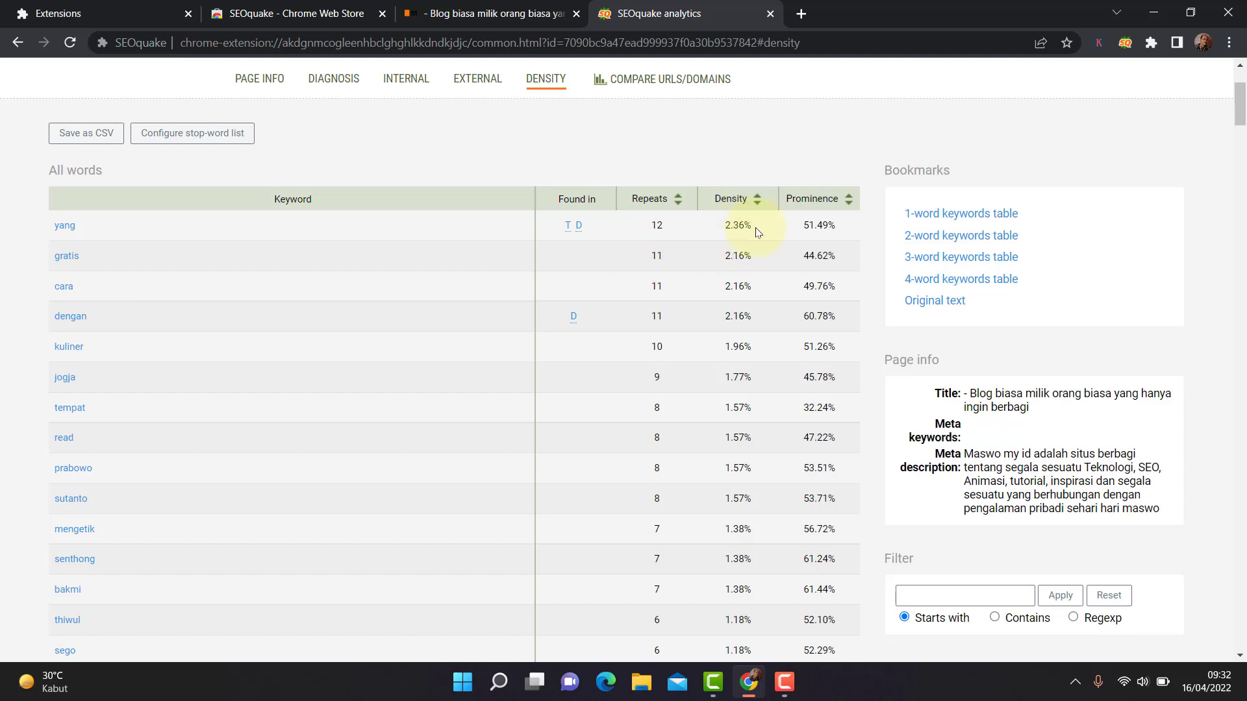
pyautogui.scroll(-10, 135, 279)
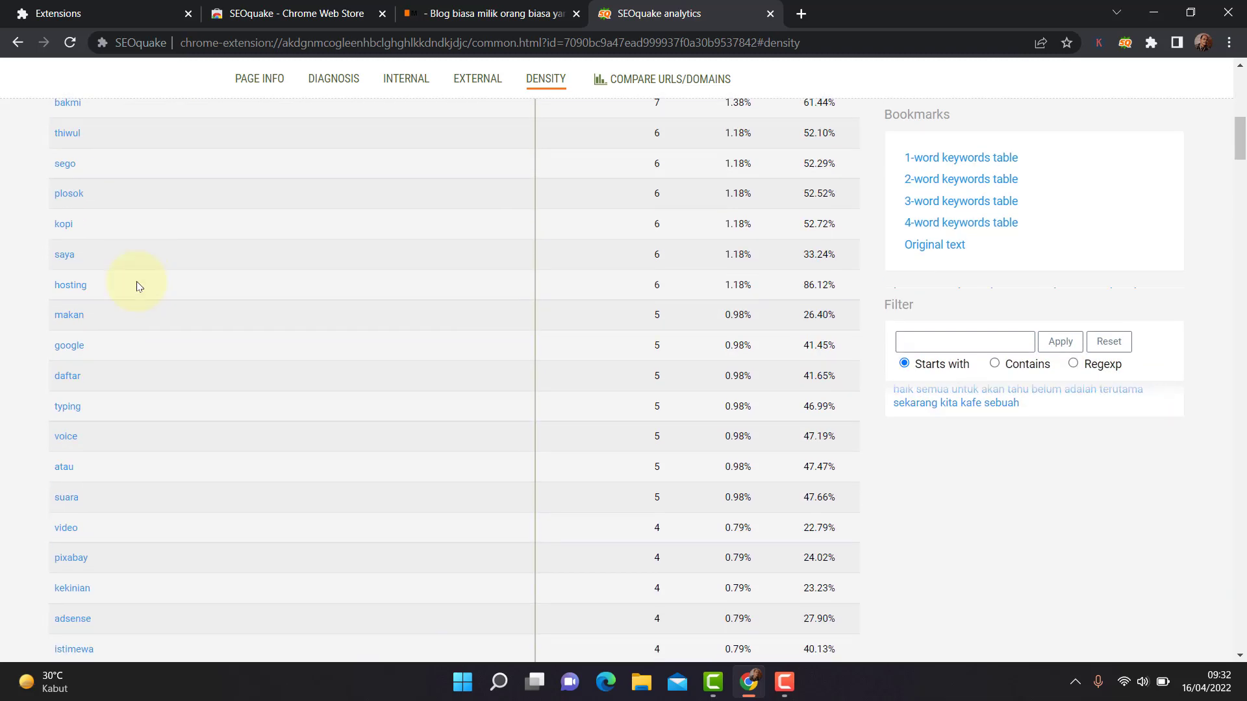
pyautogui.scroll(-15, 136, 309)
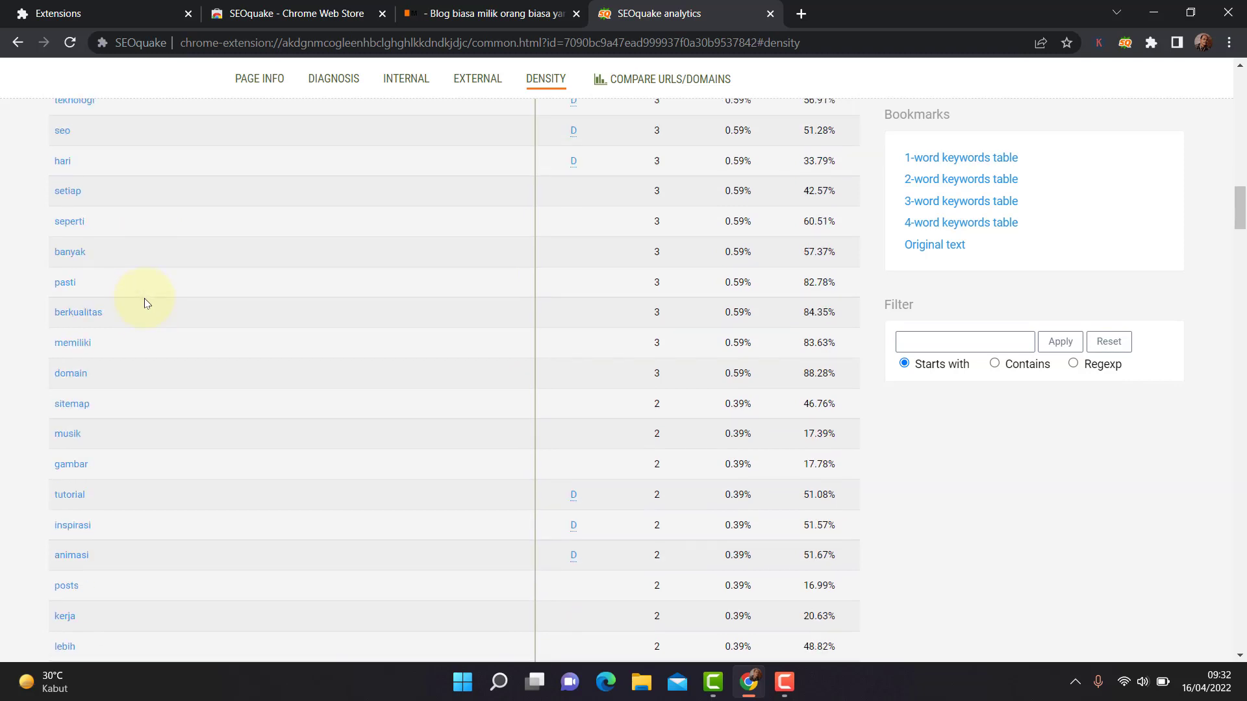
pyautogui.scroll(-10, 147, 298)
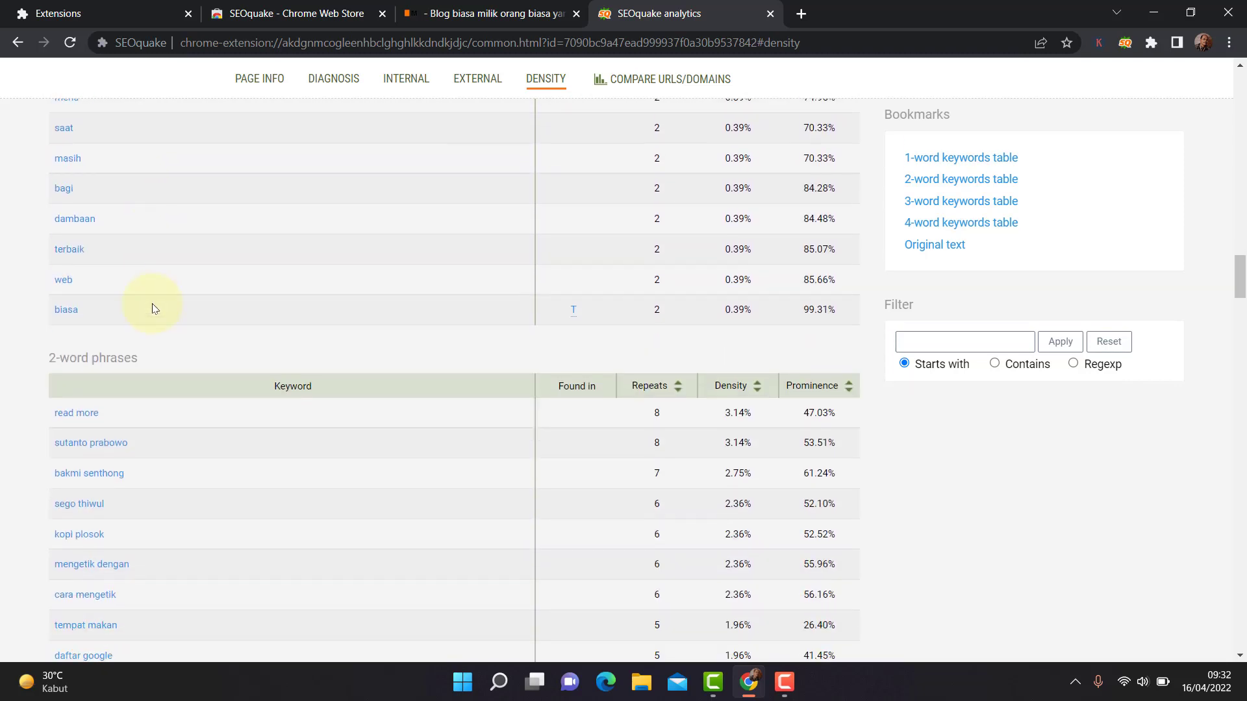
# Compare the last single-word keywords with the 2-word phrases table in the Density report
pyautogui.scroll(-4, 154, 304)
pyautogui.scroll(12, 153, 304)
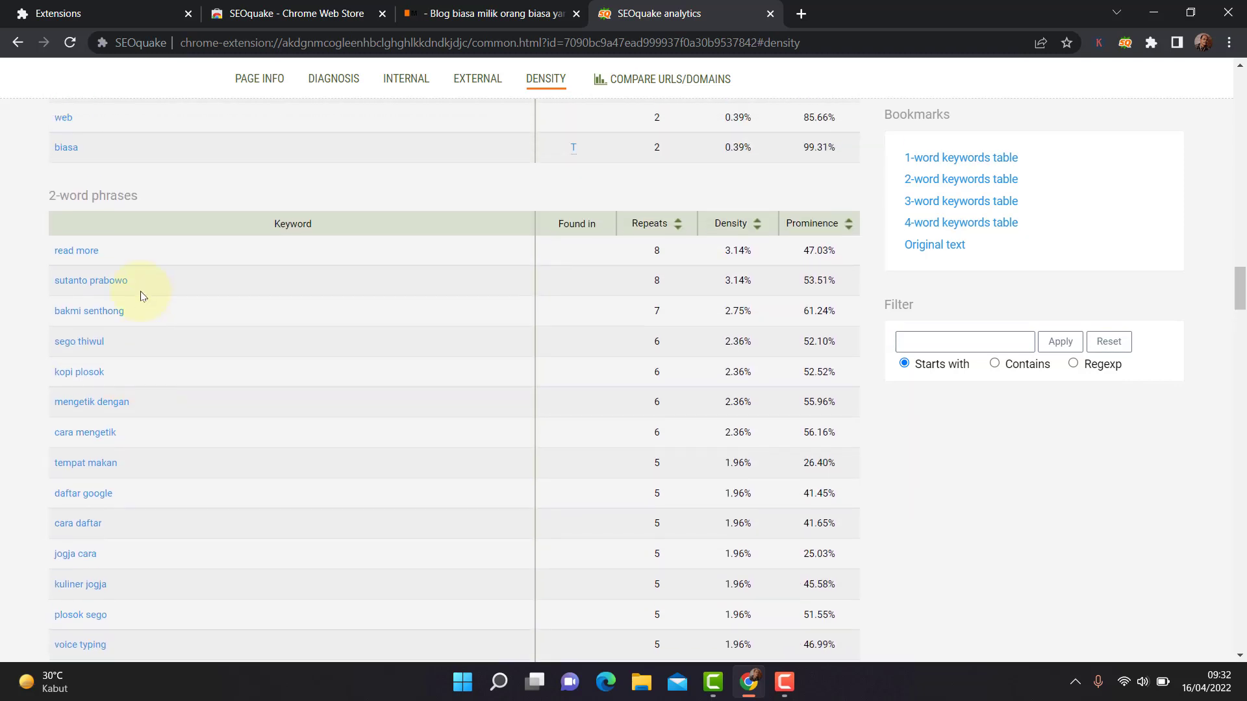
pyautogui.scroll(2, 136, 265)
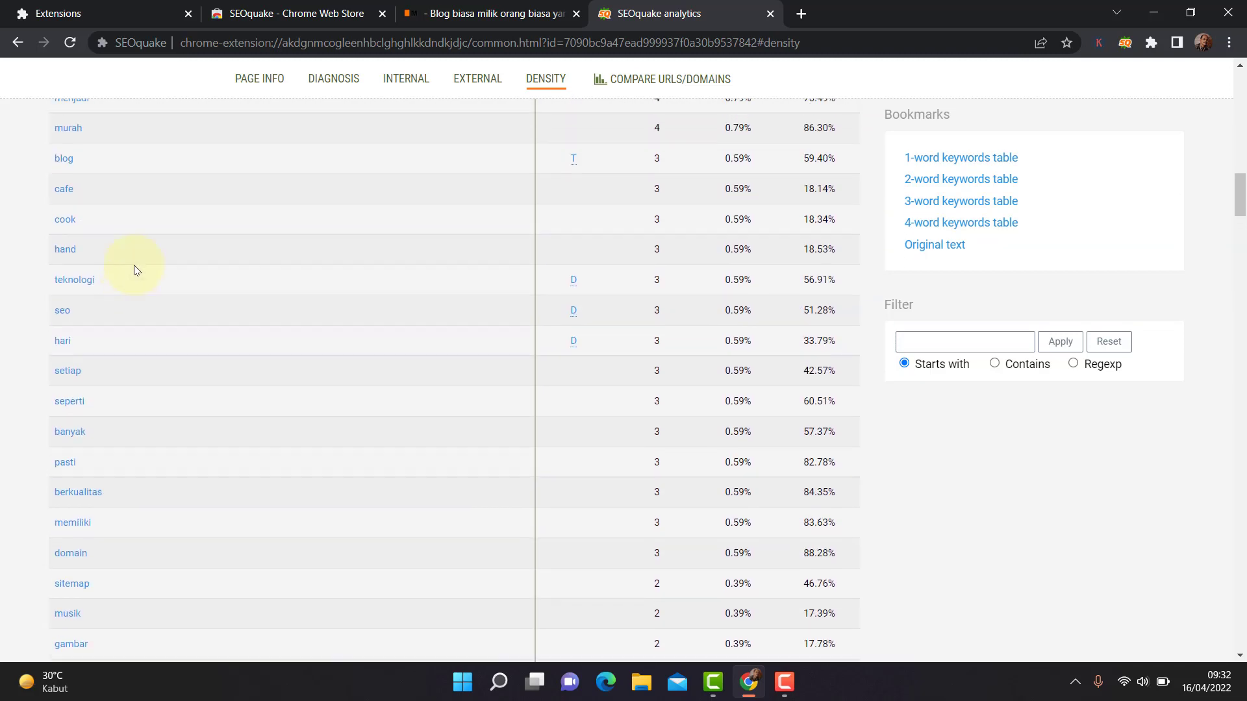
pyautogui.scroll(-4, 157, 290)
pyautogui.scroll(-14, 157, 291)
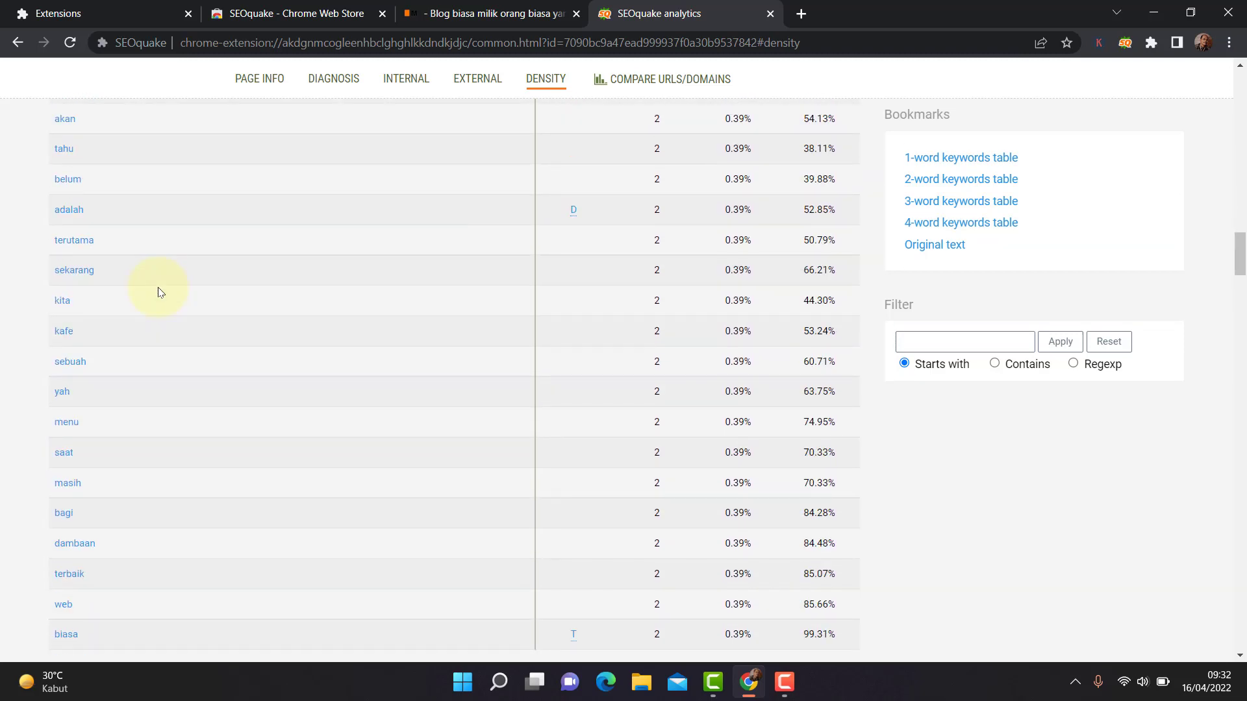
pyautogui.scroll(3, 161, 296)
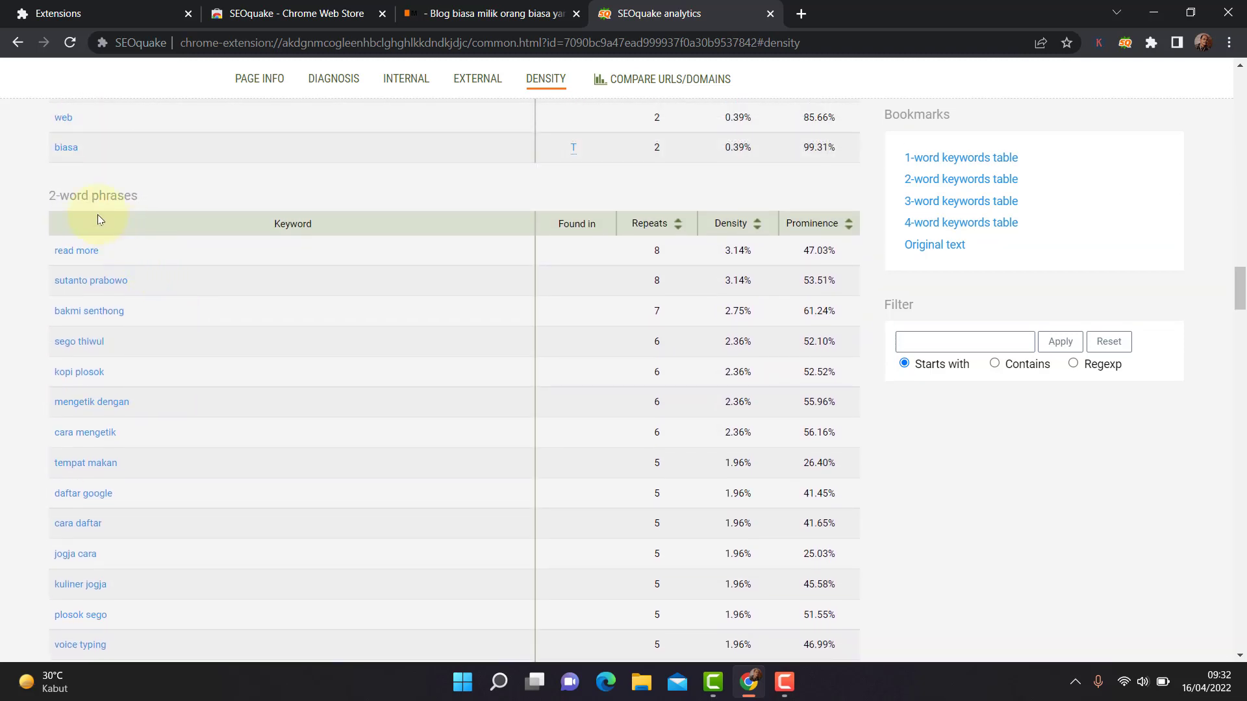
pyautogui.scroll(8, 97, 214)
pyautogui.scroll(4, 100, 211)
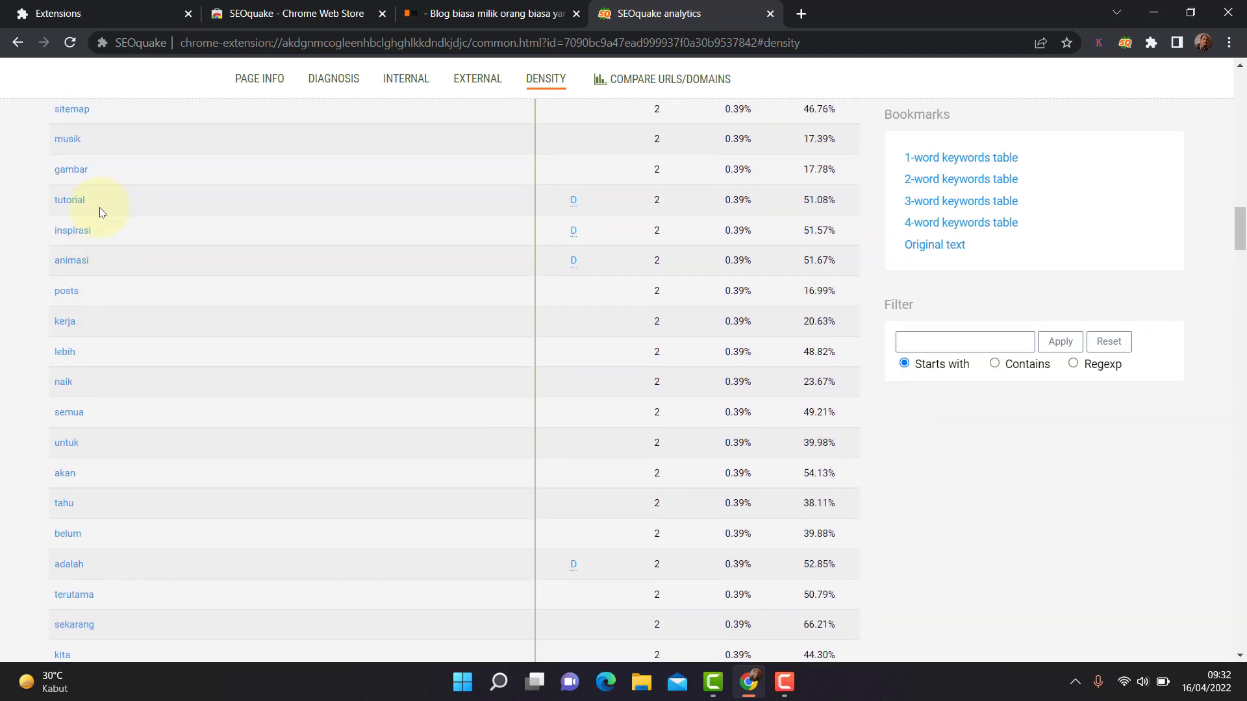
pyautogui.scroll(-10, 104, 217)
pyautogui.scroll(-4, 113, 230)
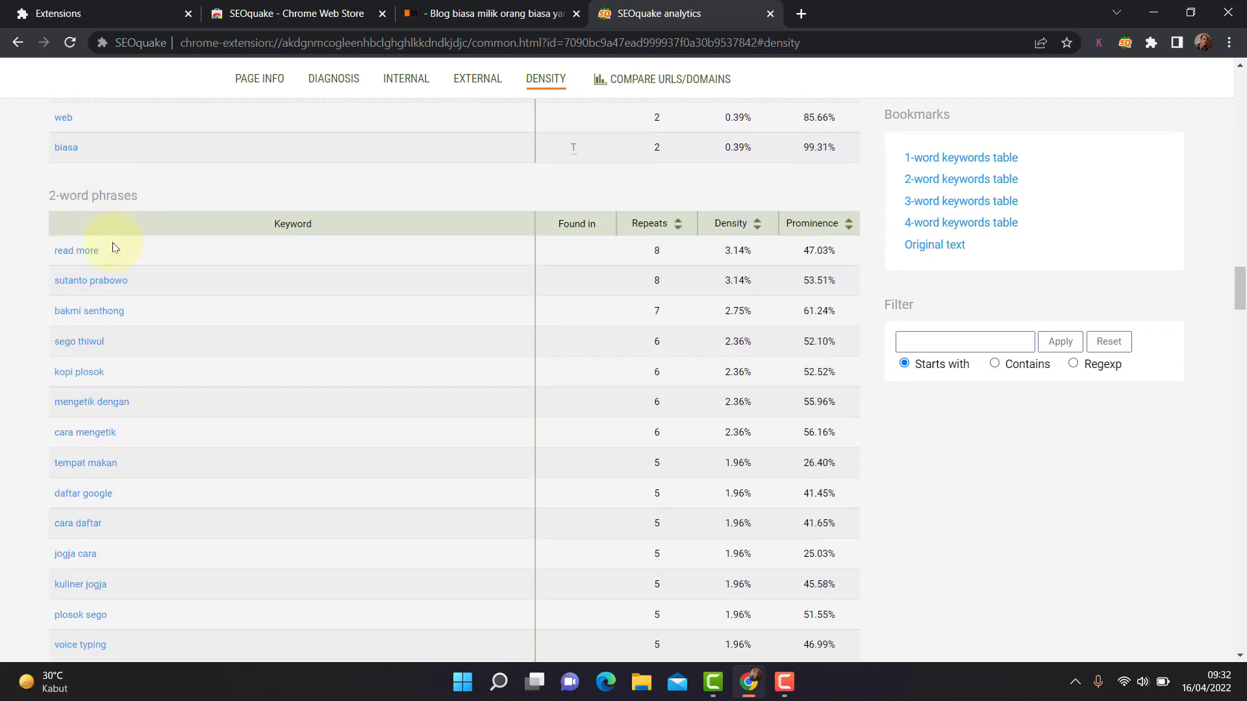
# Review the 3-word phrases table and return to the start of the Density report
pyautogui.scroll(-20, 161, 341)
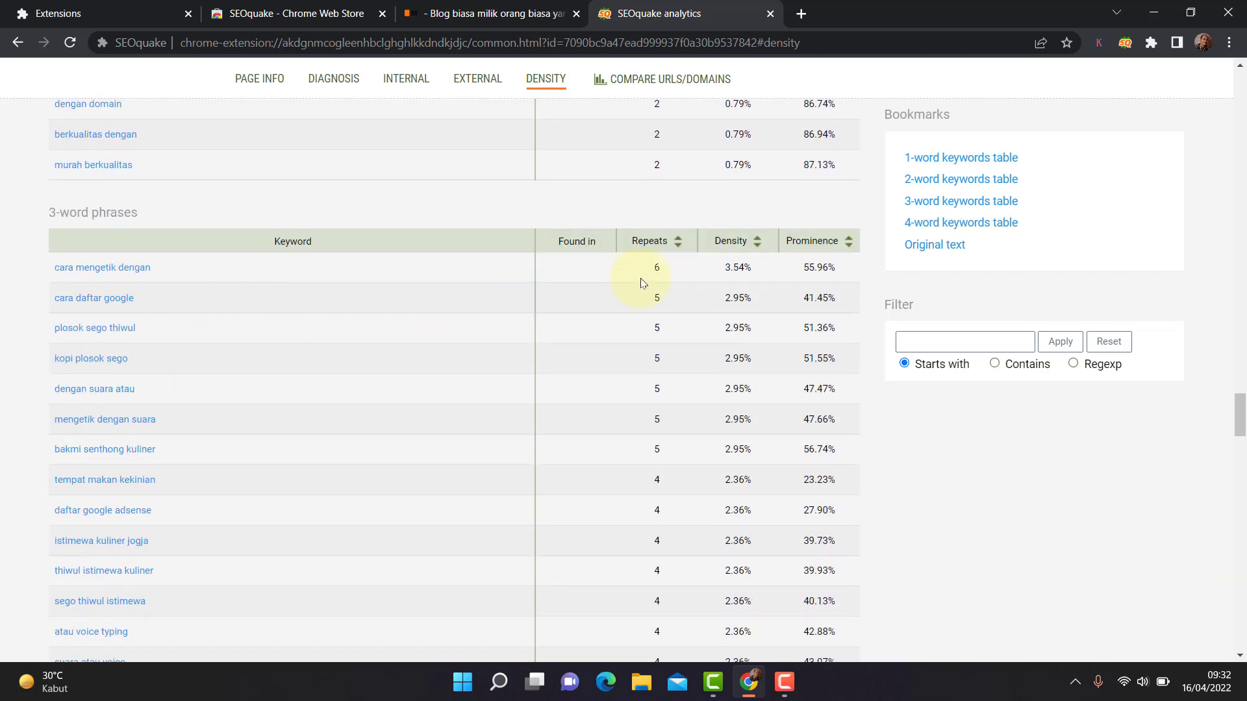
pyautogui.scroll(3, 520, 273)
pyautogui.scroll(20, 534, 208)
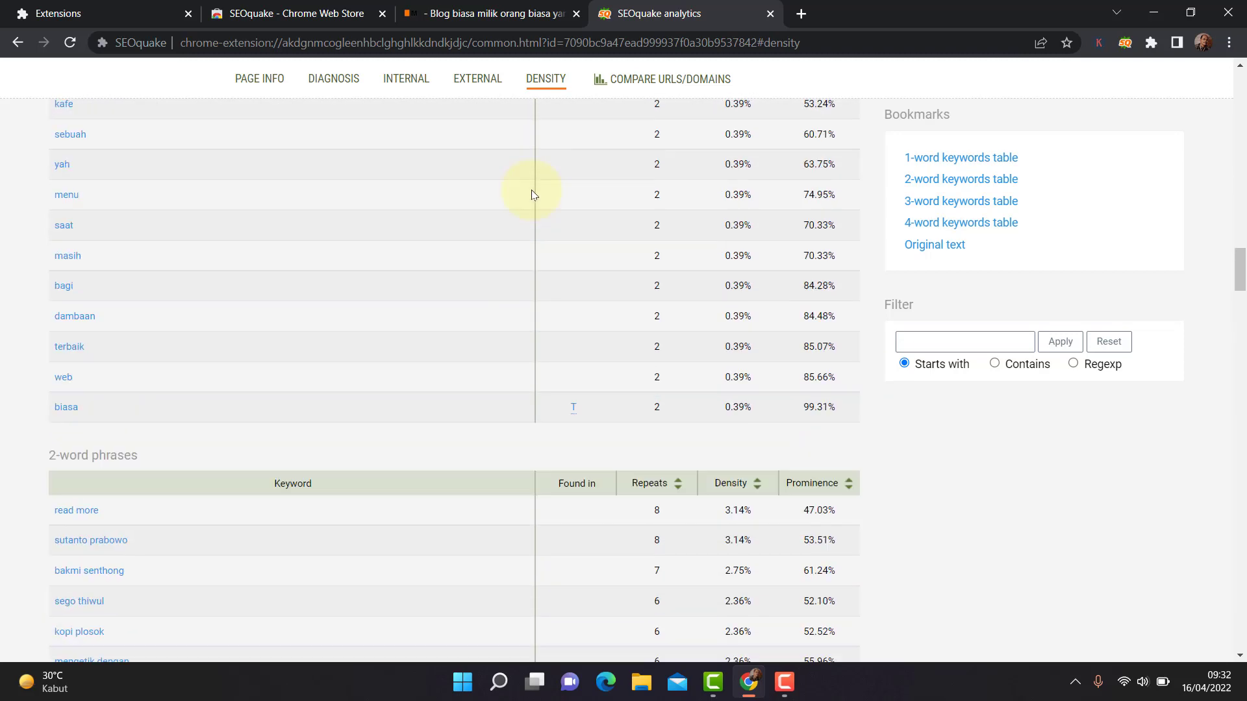
pyautogui.scroll(10, 543, 194)
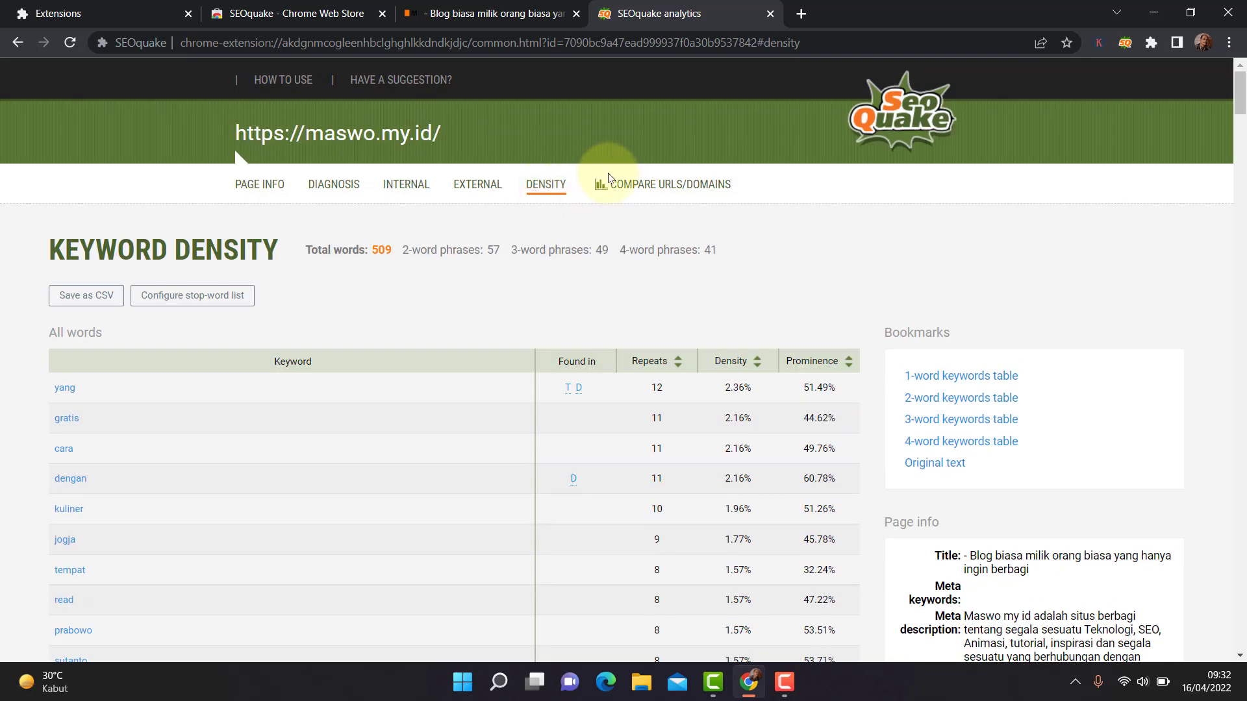
# Open the Compare URLs/domains tool for maswo.my.id and start a new line below its URL
pyautogui.click(658, 182)
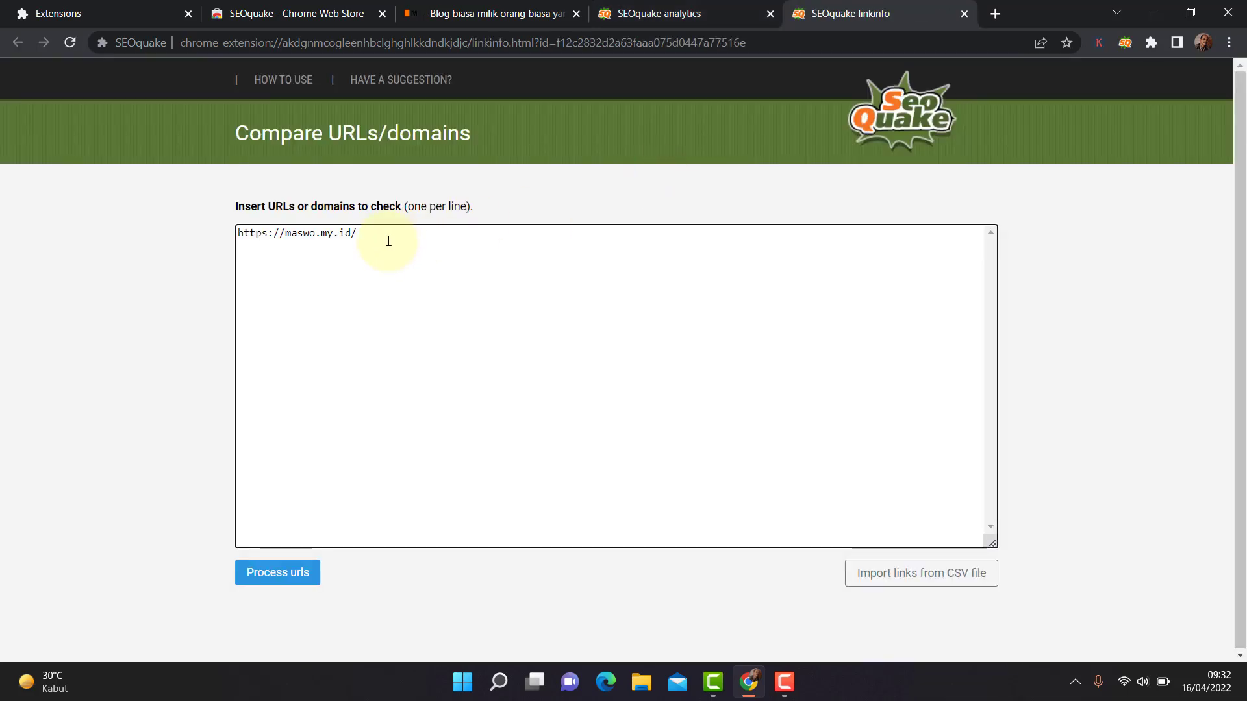
pyautogui.press('Return')
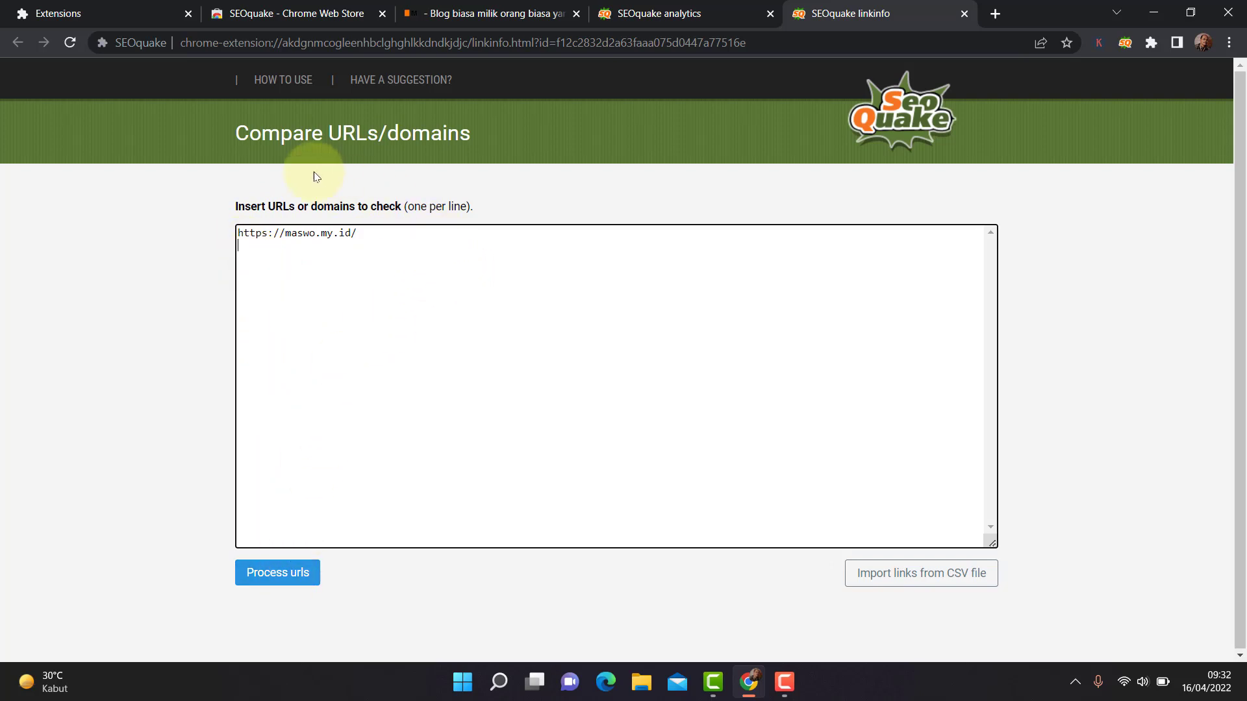
pyautogui.click(13, 45)
pyautogui.click(14, 45)
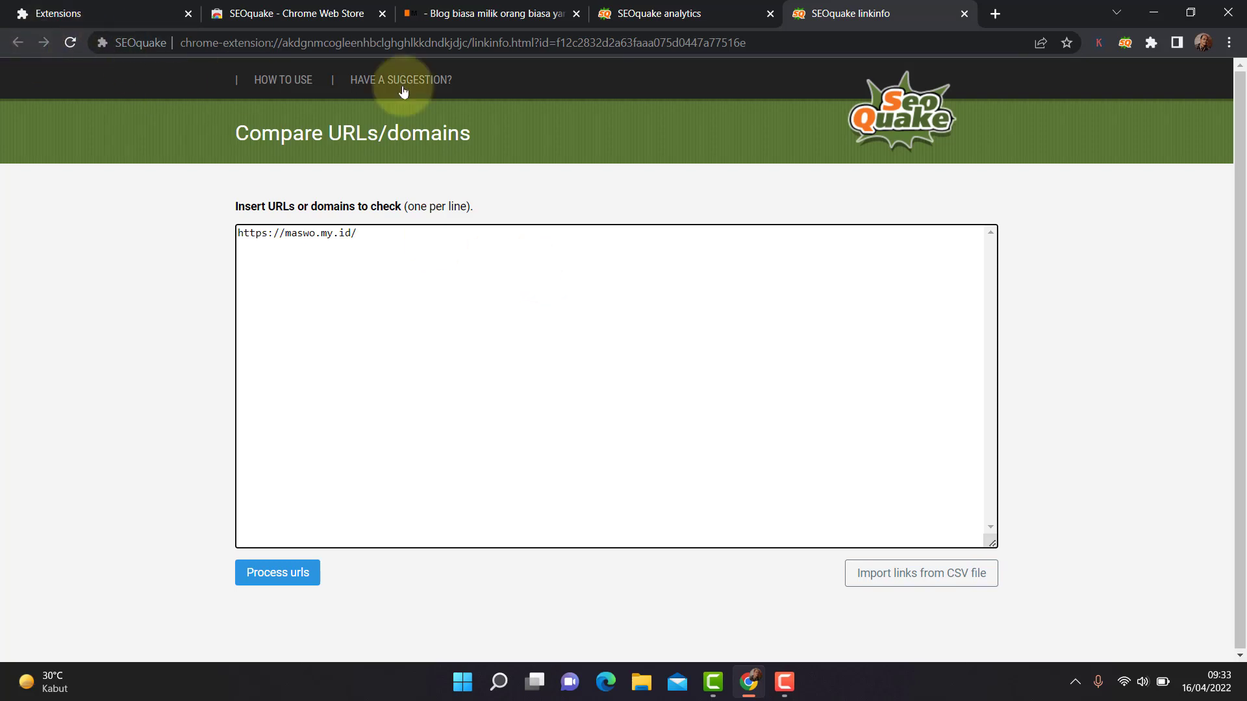
# Return to the SEOquake analytics page and revisit the External, Internal and Diagnosis reports
pyautogui.click(669, 13)
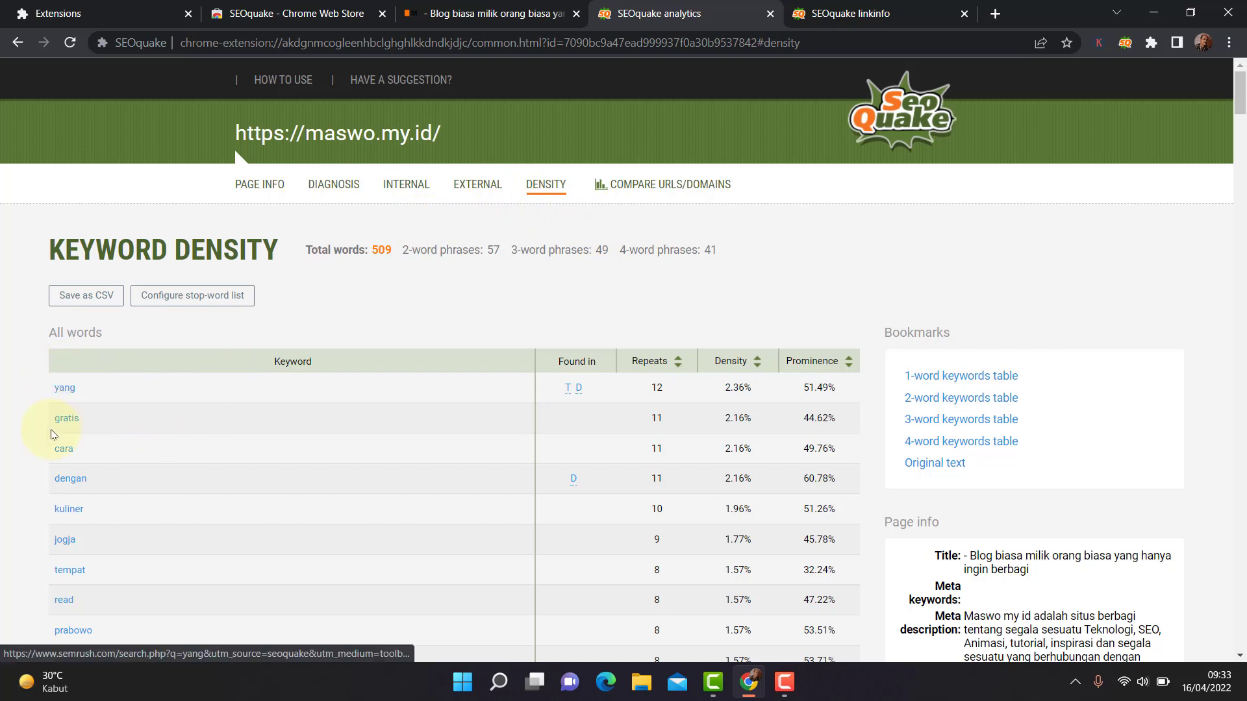
pyautogui.click(470, 186)
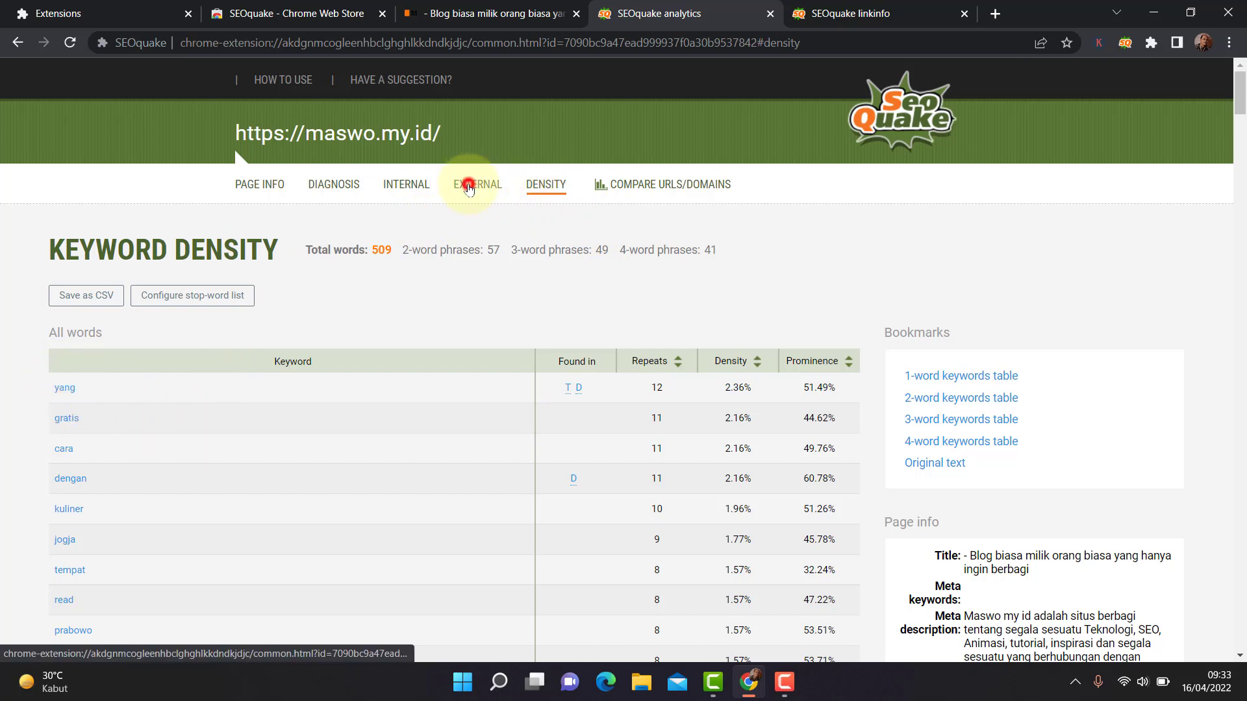
pyautogui.click(399, 187)
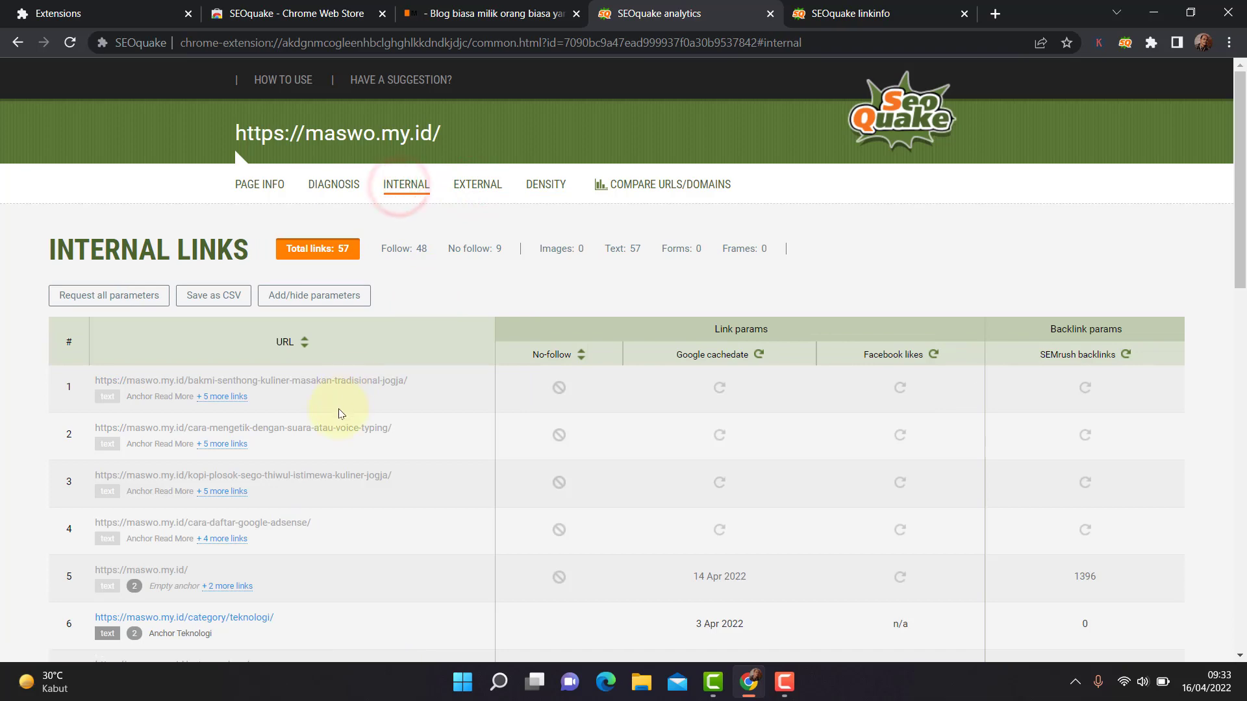
pyautogui.scroll(-5, 330, 415)
pyautogui.scroll(5, 330, 422)
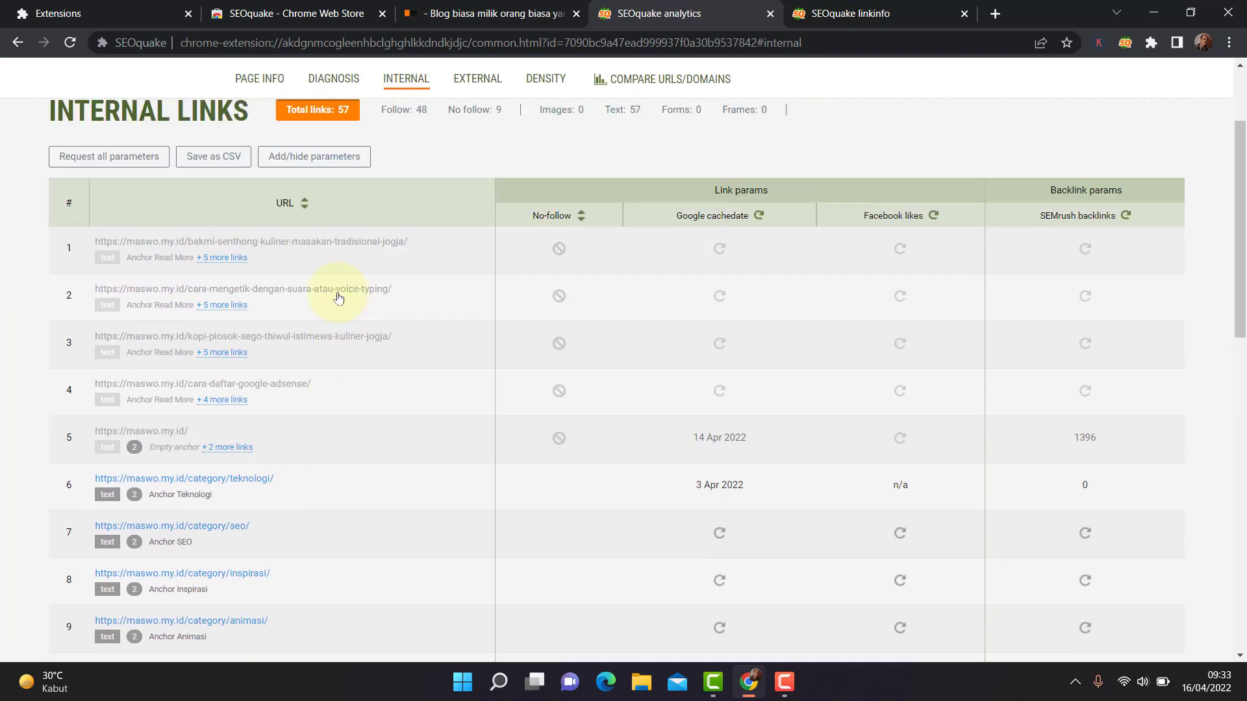
pyautogui.click(312, 185)
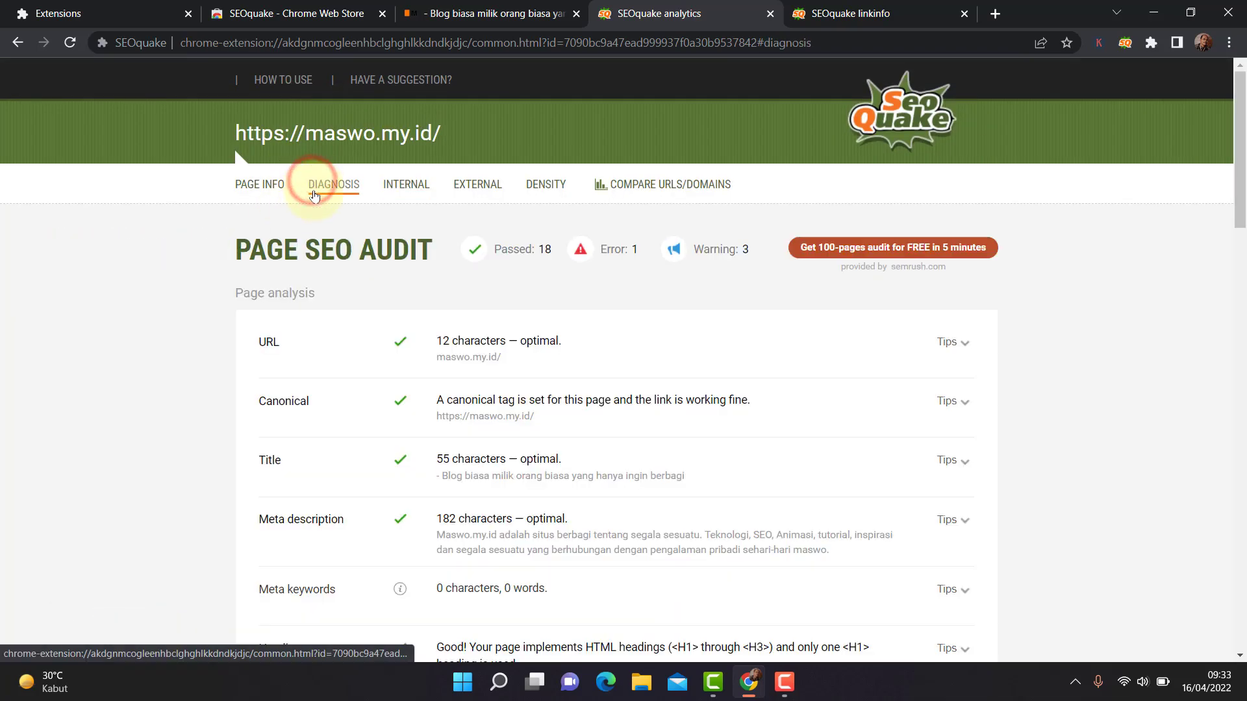